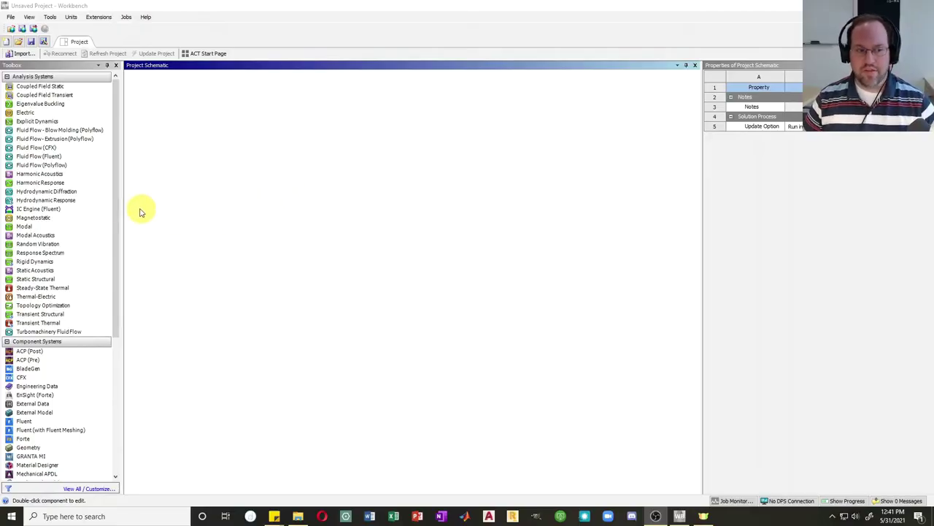
Add a standalone Geometry component system to the project schematic and open its geometry cell in SpaceClaim.
click(38, 279)
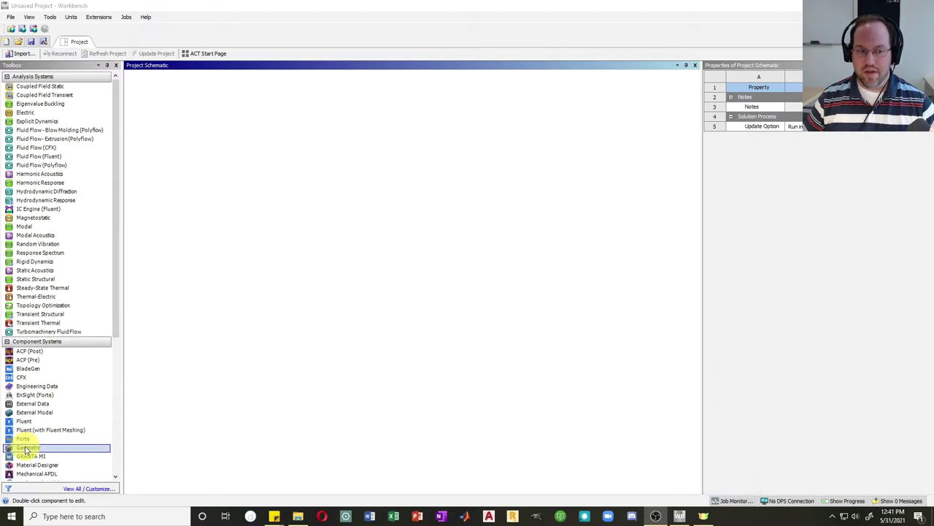
click(8, 342)
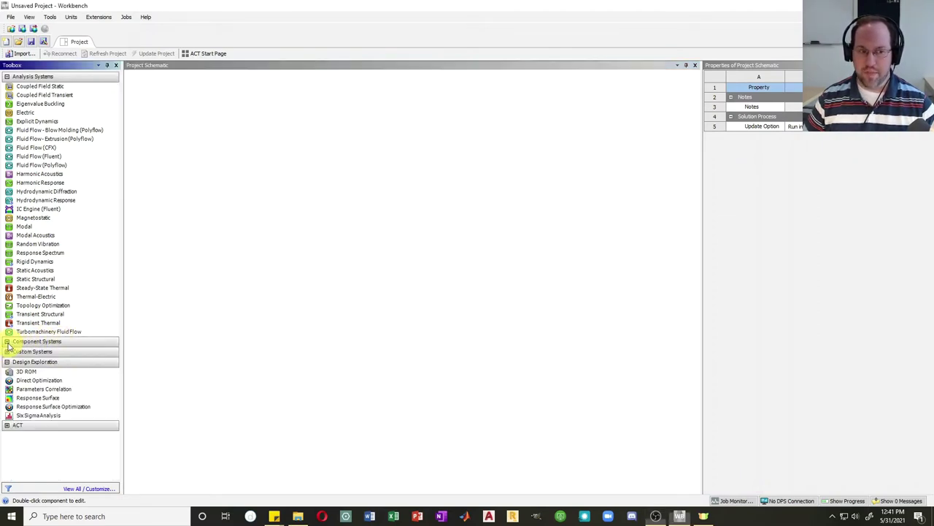
click(8, 343)
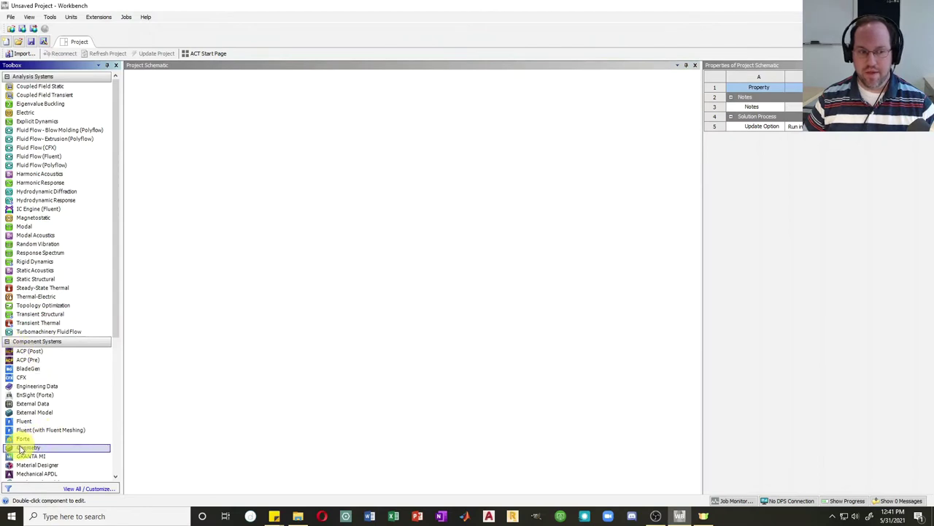
drag(22, 450, 195, 126)
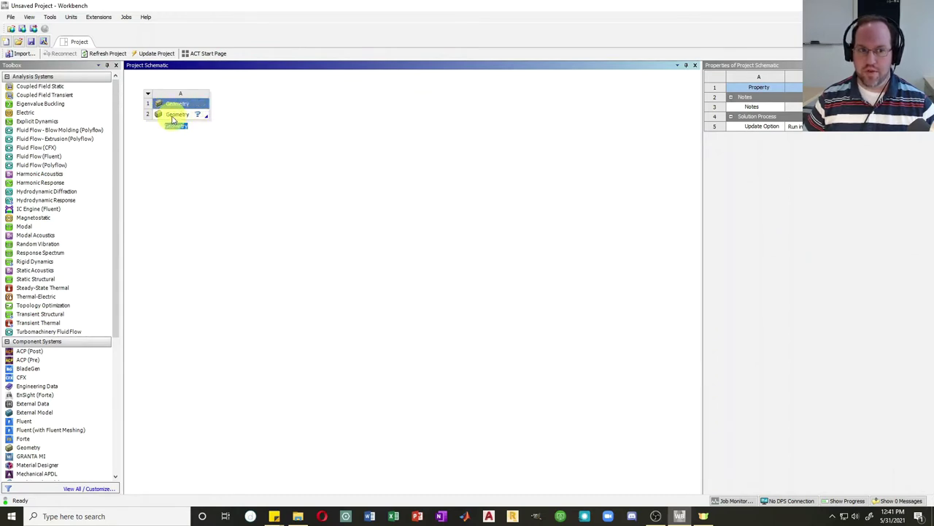
double_click(174, 119)
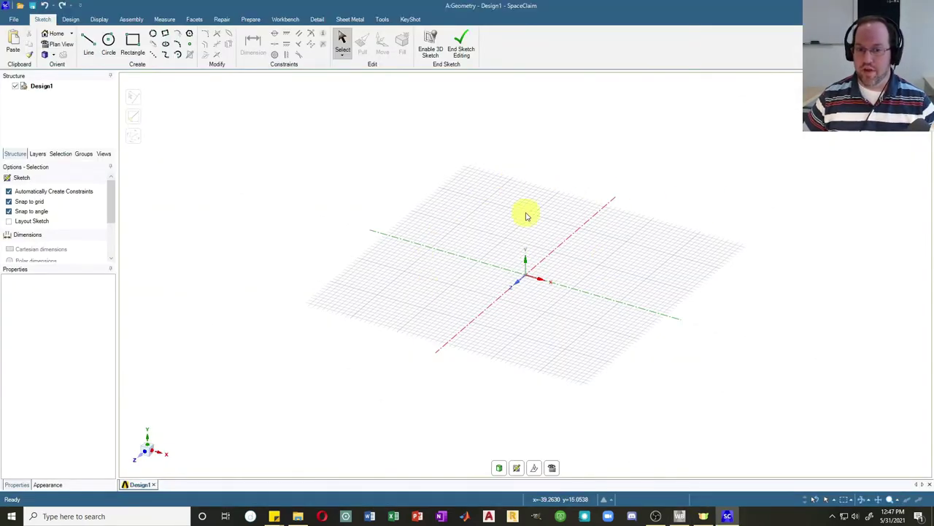
Choose the XY plane through the origin for sketching and view it head-on.
click(517, 469)
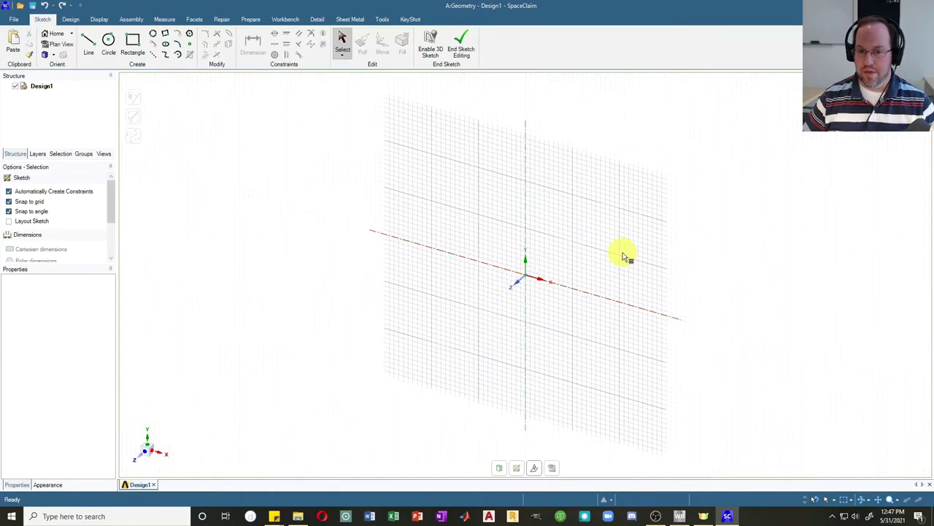
click(552, 469)
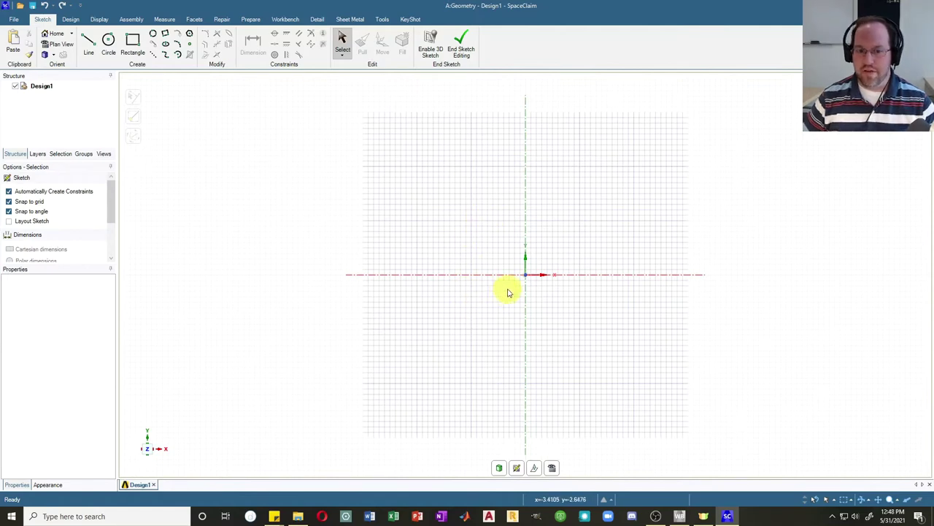
Set this document's units to Imperial with inches as the length unit.
click(14, 20)
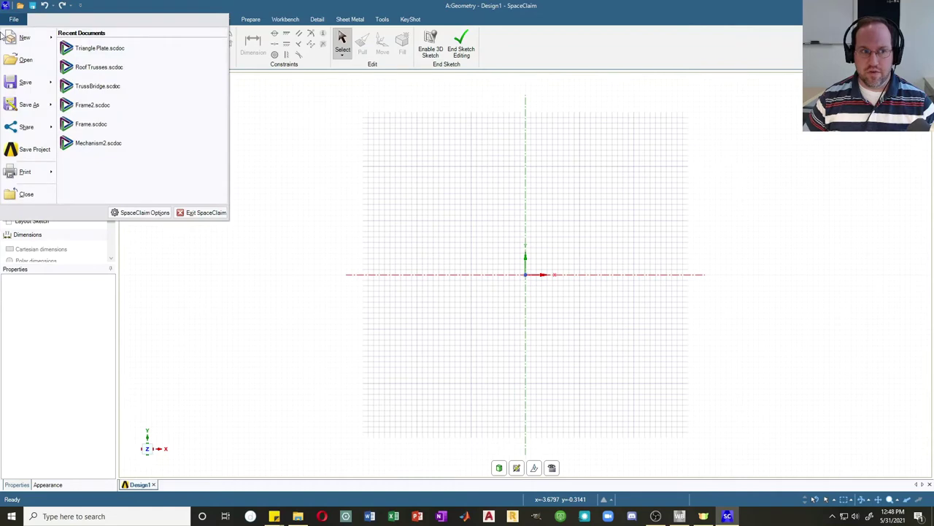
click(143, 213)
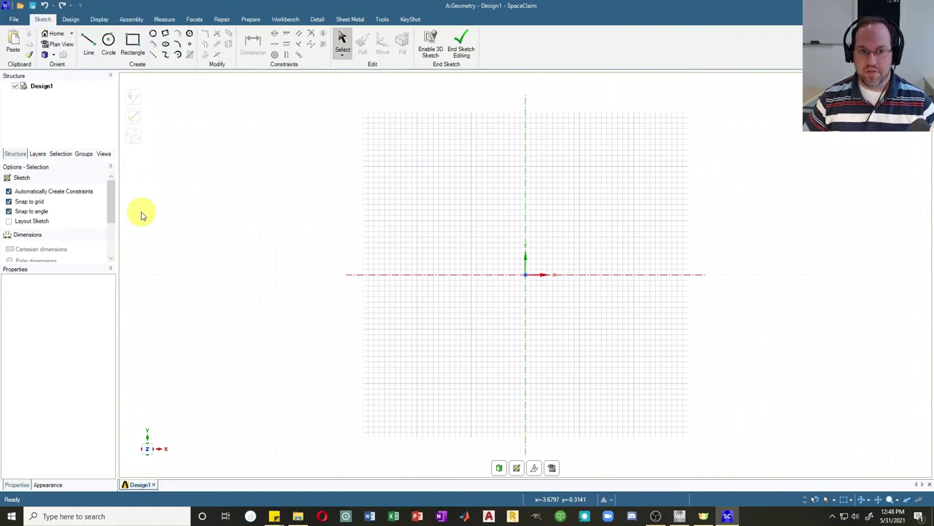
click(292, 168)
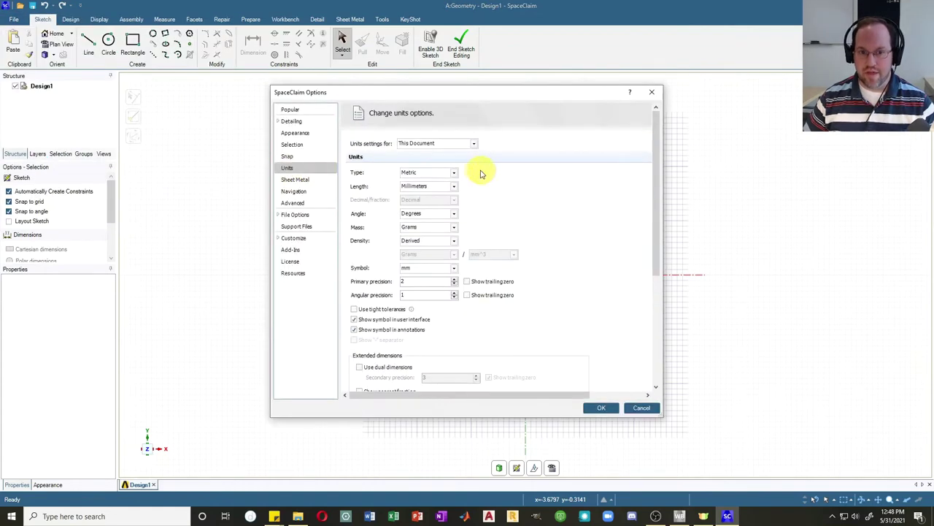
click(457, 176)
click(417, 181)
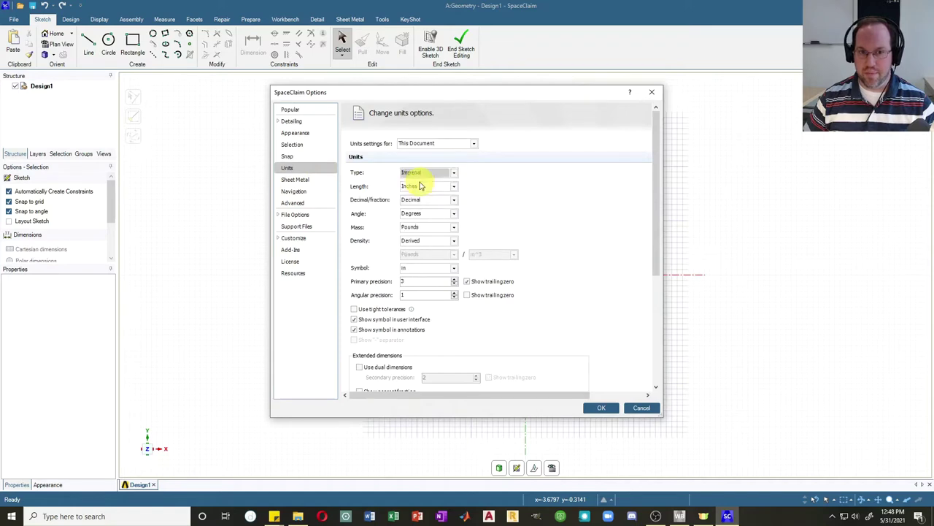
click(601, 407)
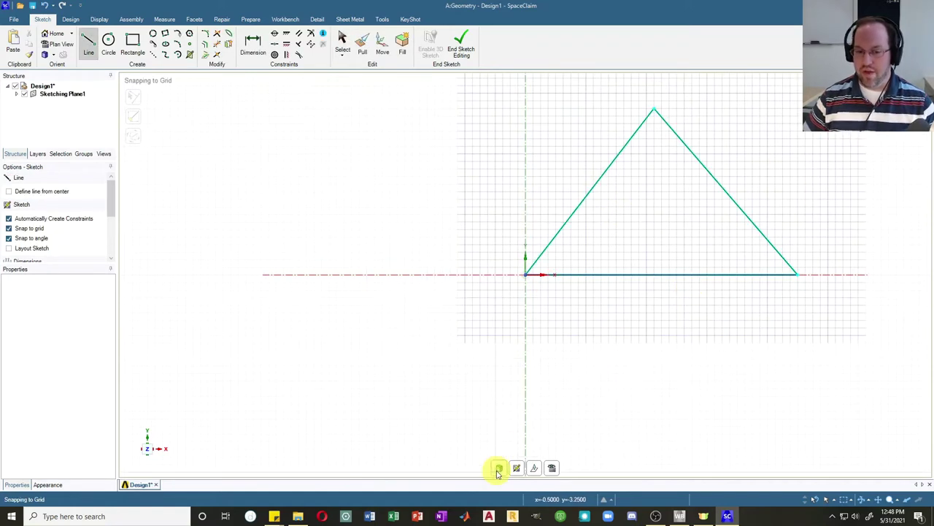
Return the closed triangle sketch to 3D mode to fill it as a surface, and inspect its face and edges.
click(499, 471)
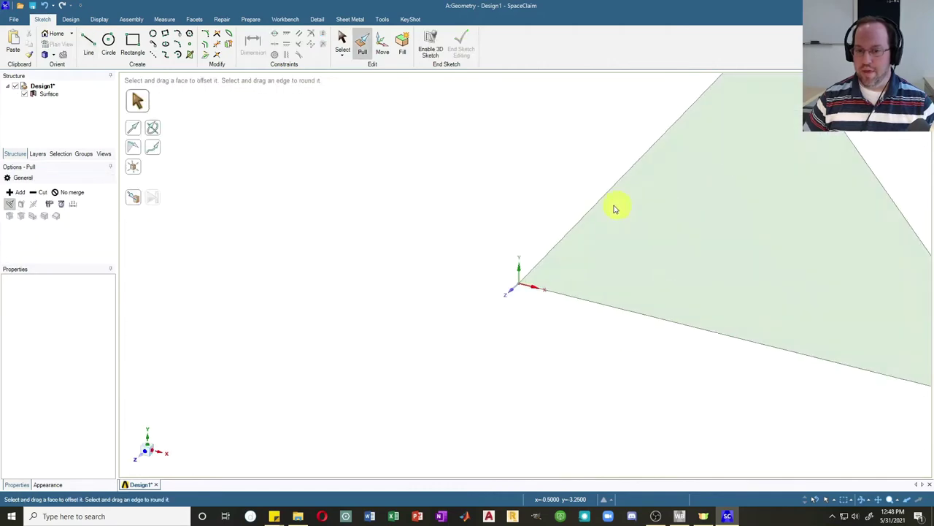
click(733, 292)
scroll(515, 334, down, 3)
scroll(516, 333, up, 3)
scroll(518, 333, down, 4)
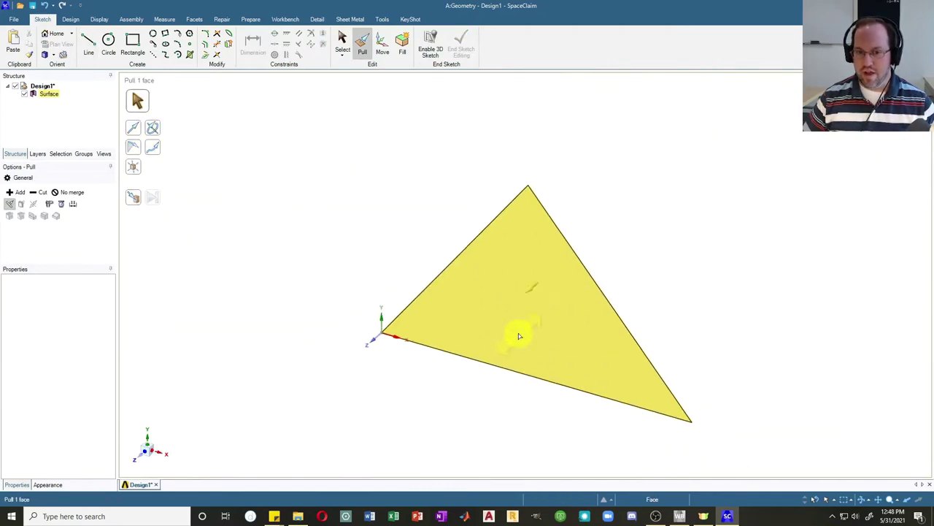
click(382, 334)
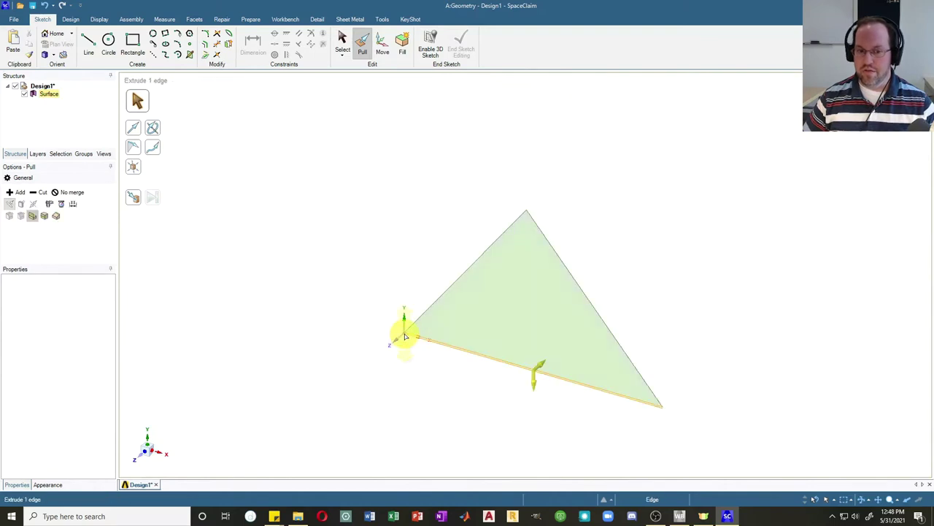
click(567, 276)
click(467, 271)
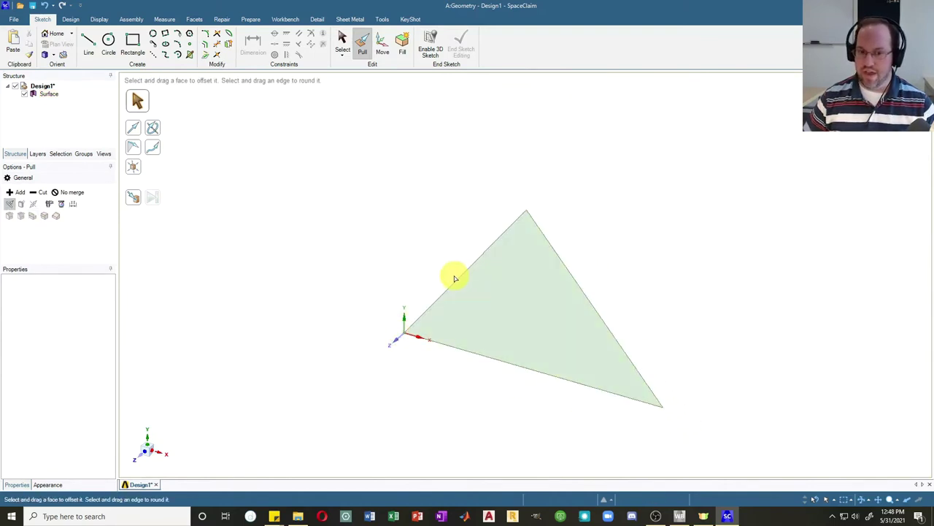
click(455, 277)
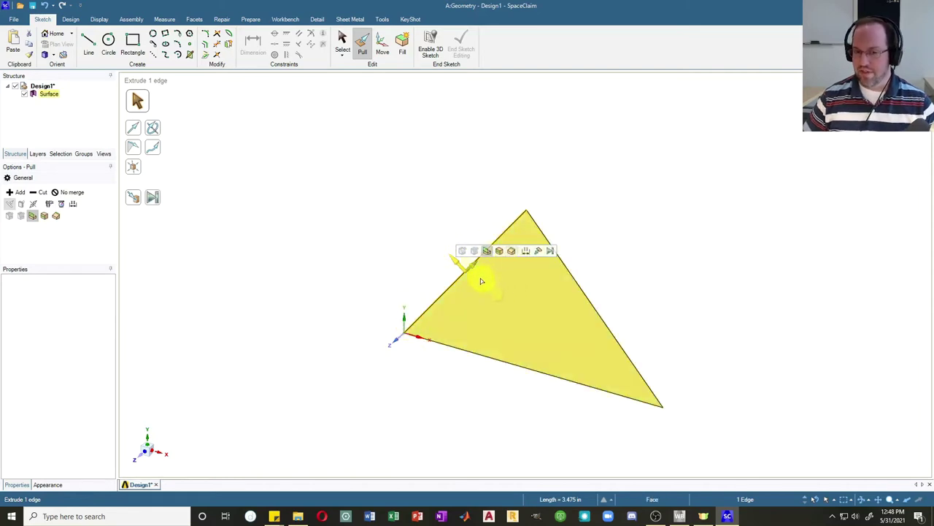
Delete the filled triangular surface from the design.
click(446, 376)
click(505, 300)
key(Delete)
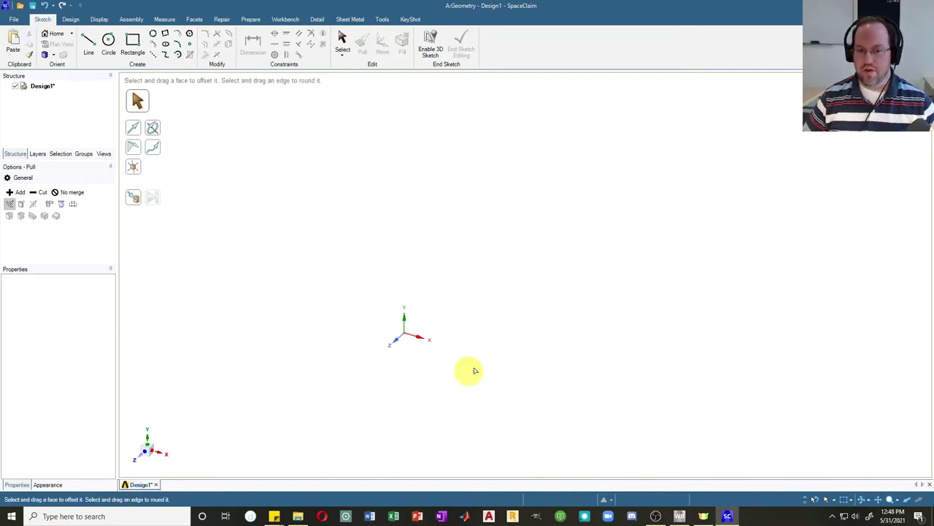
Start a new sketch on the XY plane in plan view and enable the Layout Sketch option.
click(69, 21)
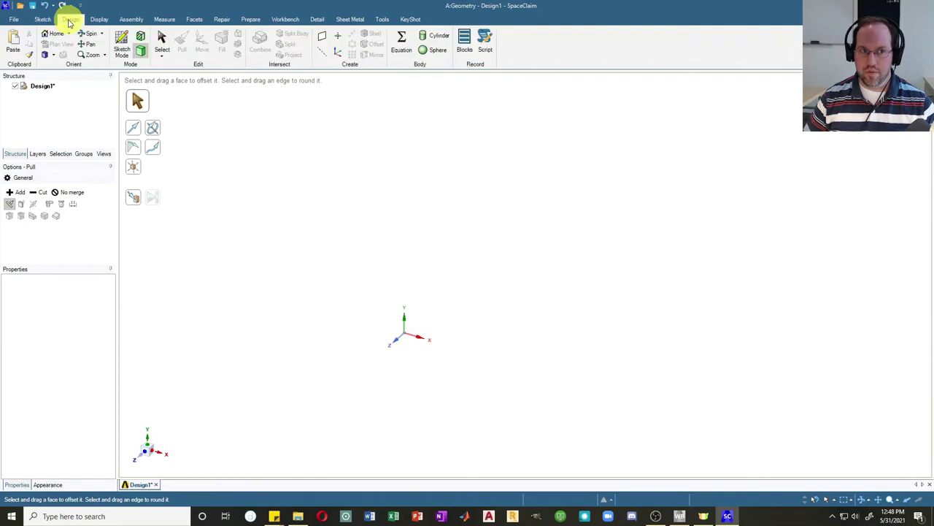
click(118, 46)
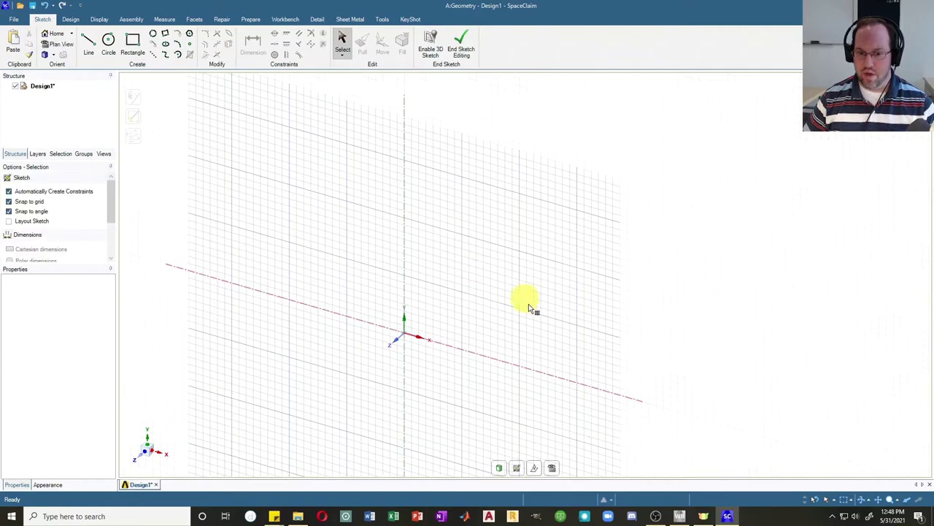
click(552, 469)
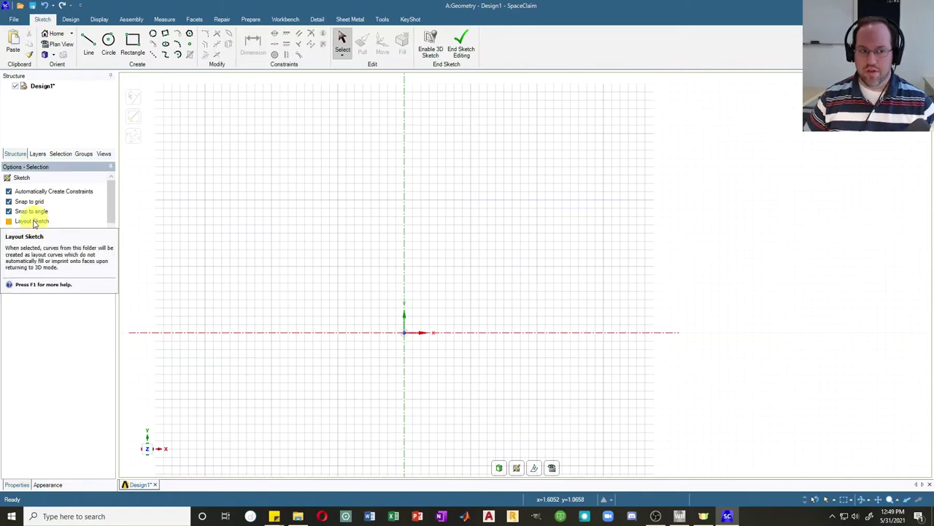
click(9, 221)
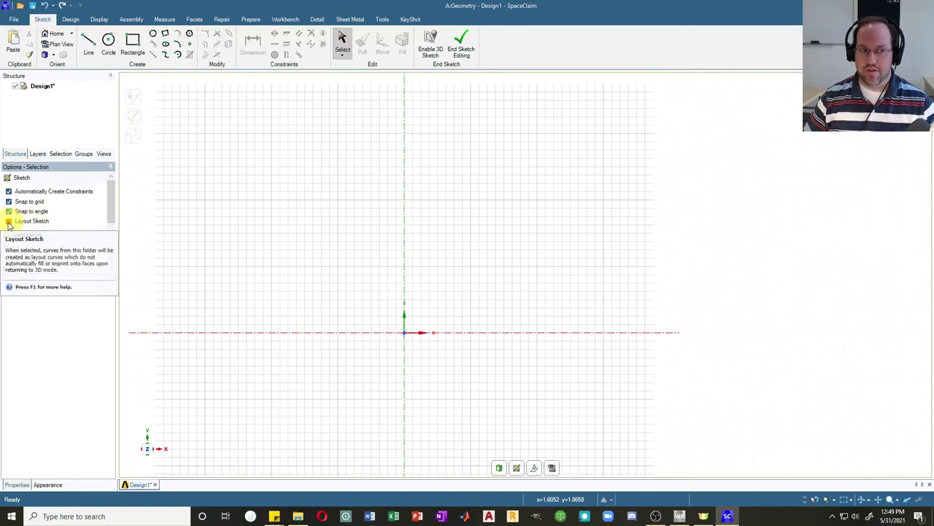
Draw an equilateral triangle of lines with 48 in sides, starting at the origin with its base along the X axis.
click(86, 41)
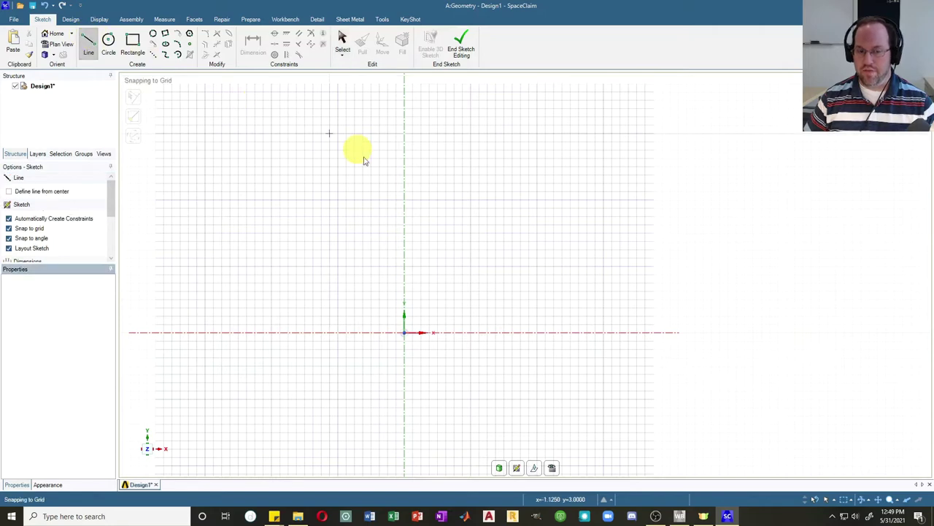
click(403, 334)
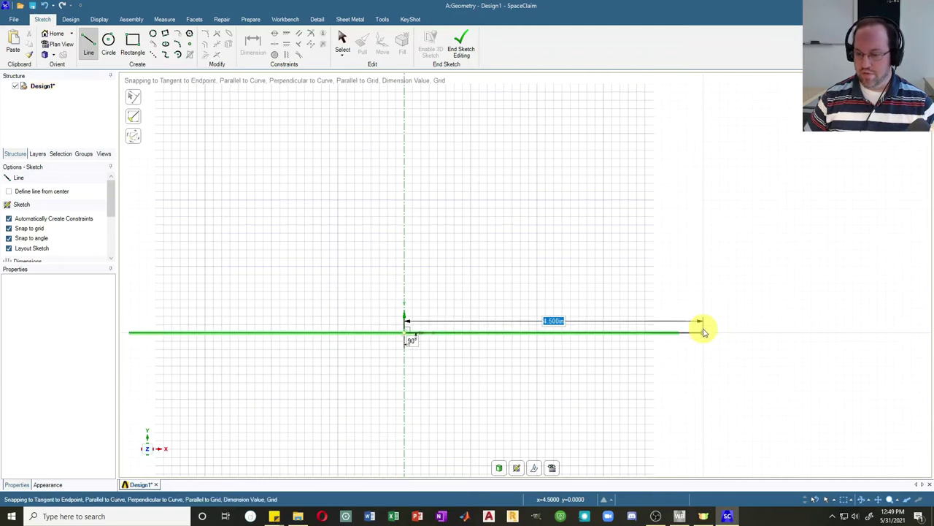
text(48)
key(Return)
scroll(719, 311, down, 3)
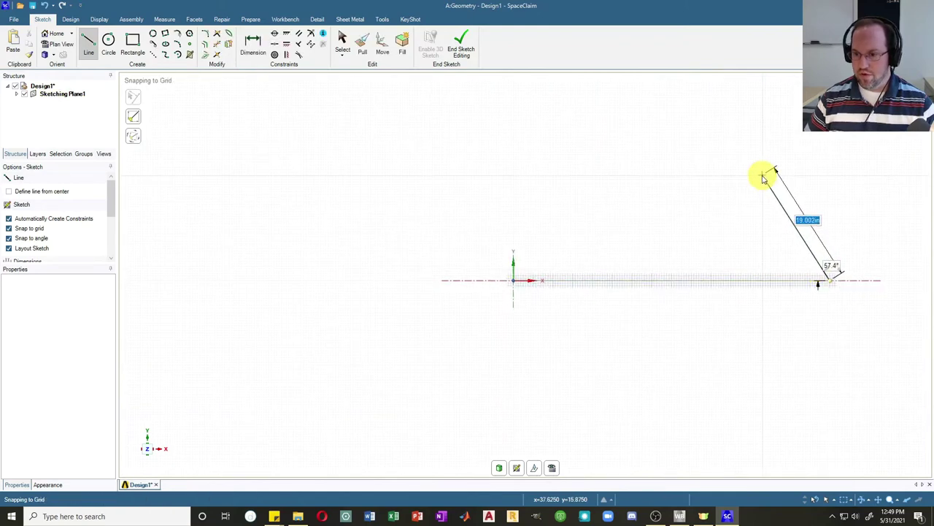
text(48)
key(Return)
scroll(766, 175, down, 3)
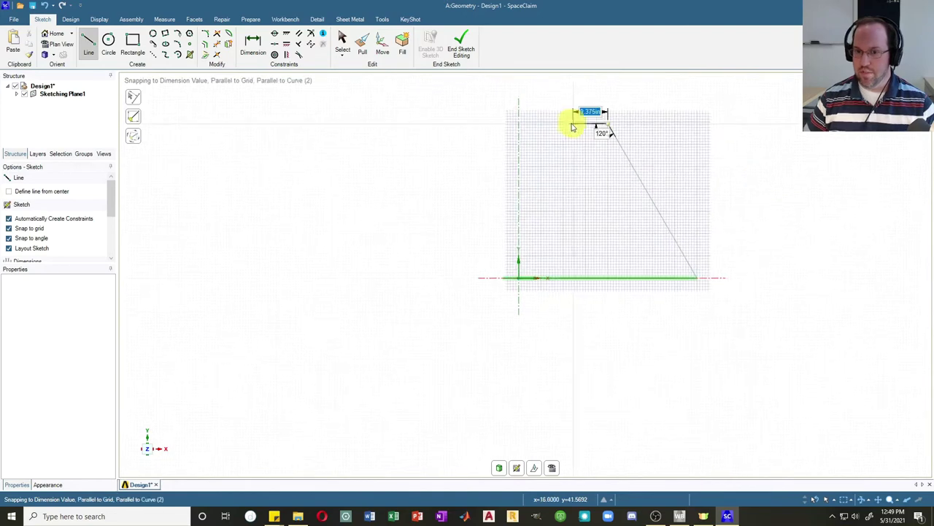
click(519, 278)
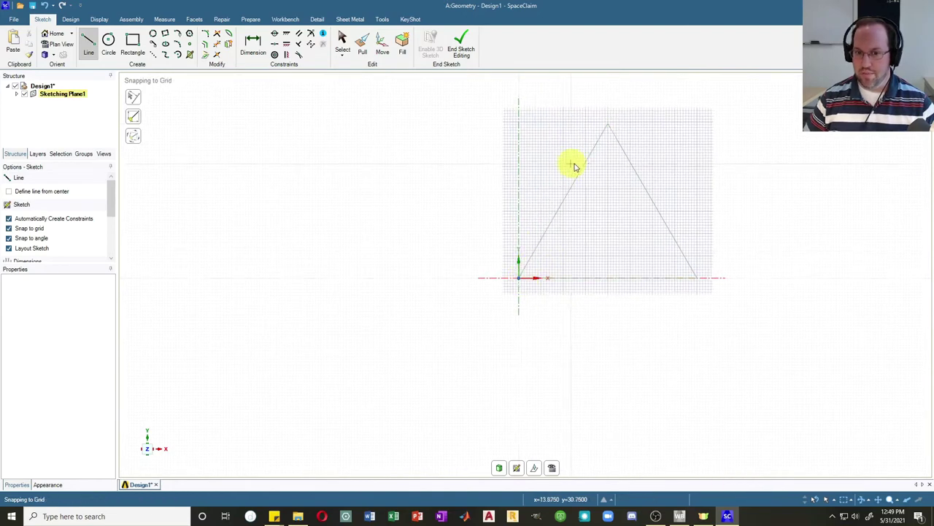
key(Escape)
From the triangle's apex, draw a 48 in top chord, a diagonal to the base corner, a 48 in bottom chord and a closing diagonal.
mouse_move(741, 154)
shift+middle_down()
mouse_move(730, 152)
mouse_move(608, 239)
shift+middle_up()
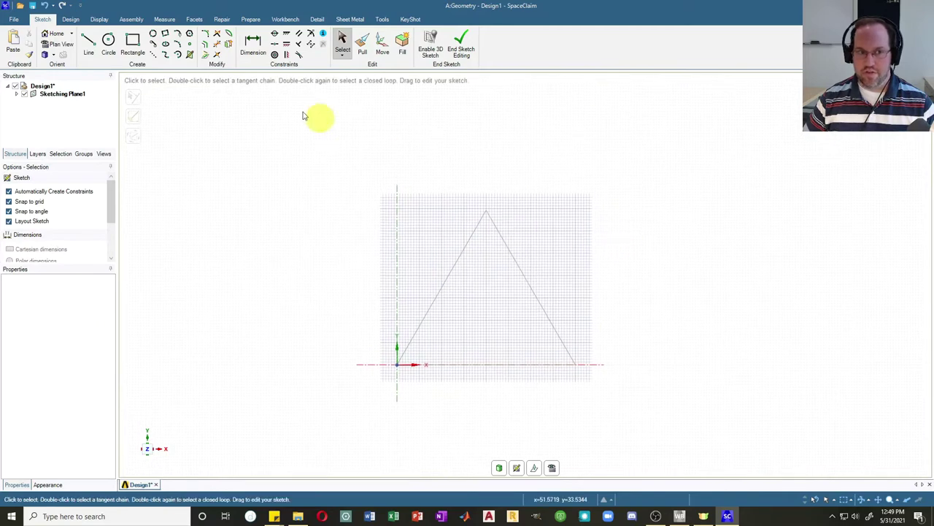
click(88, 51)
click(487, 215)
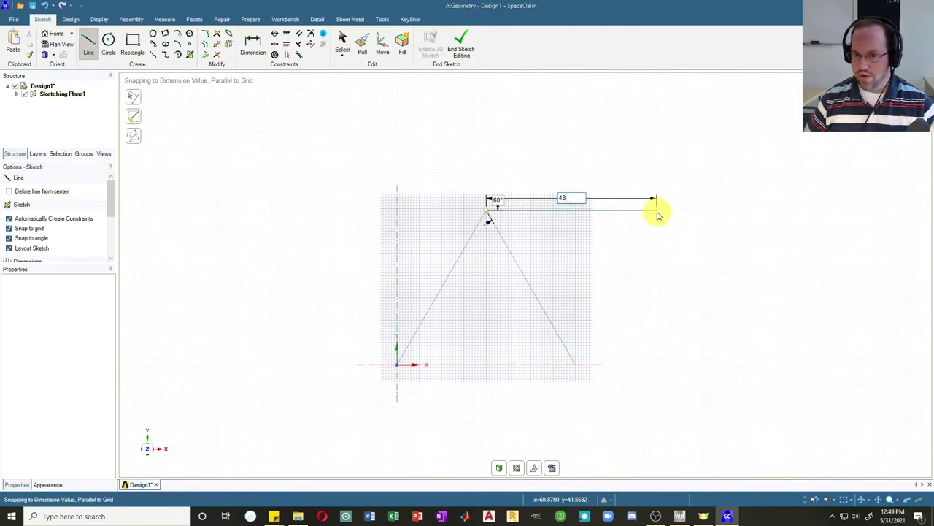
click(661, 211)
click(577, 363)
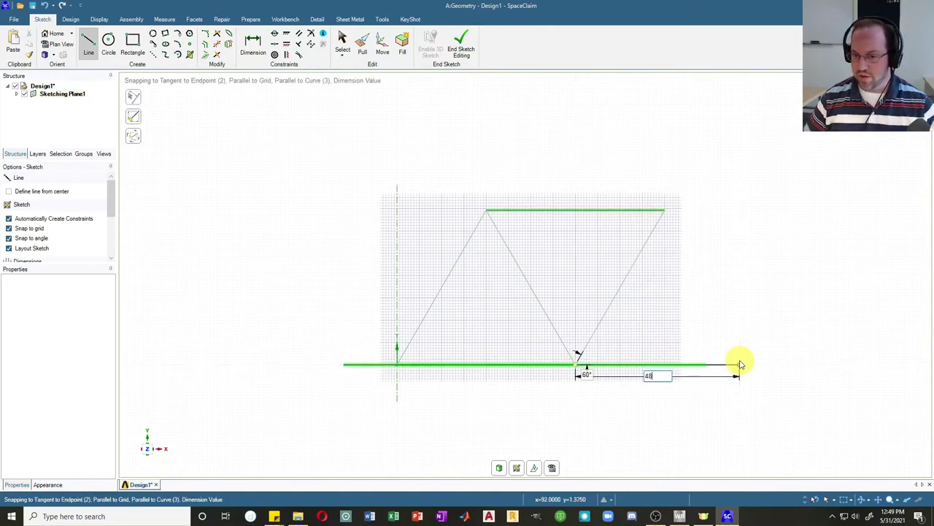
text(48)
key(Return)
click(666, 212)
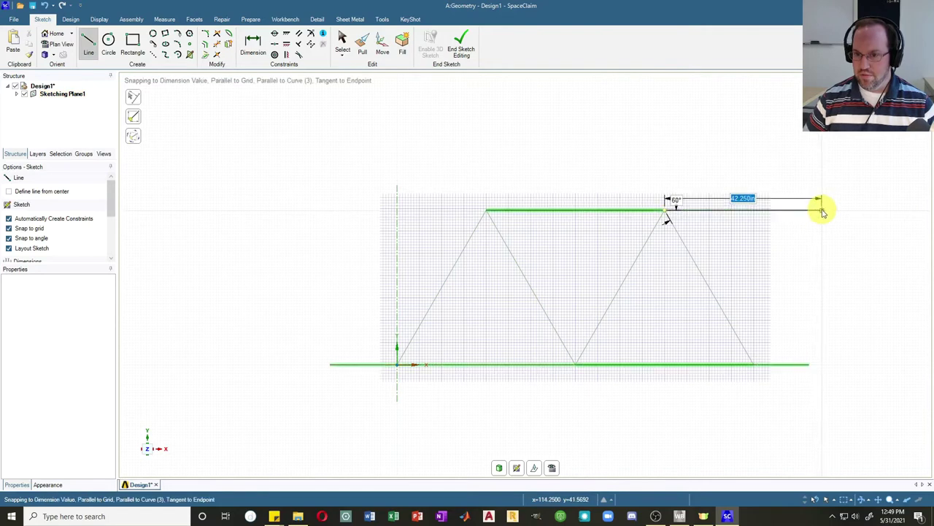
Extend the truss by another bay with a 48 in top chord, a downward diagonal, a 48 in bottom chord and a rising diagonal.
click(844, 211)
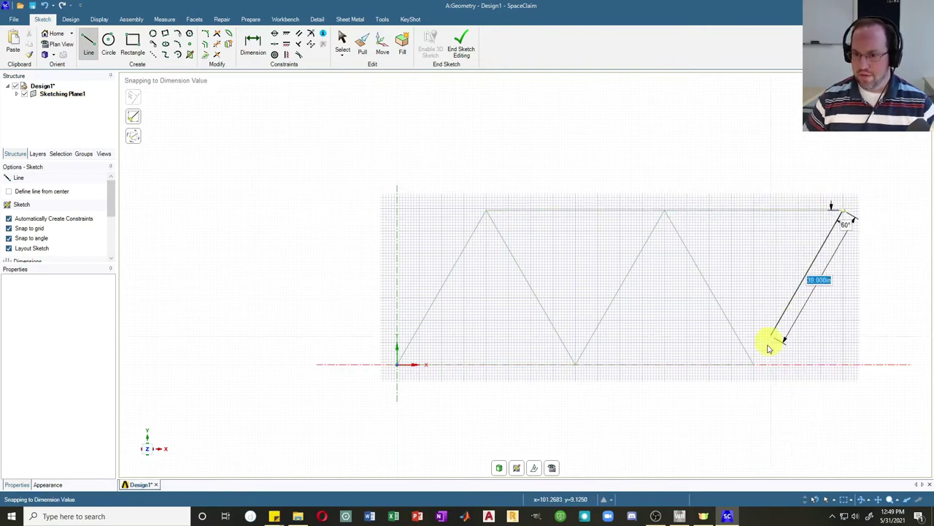
click(754, 363)
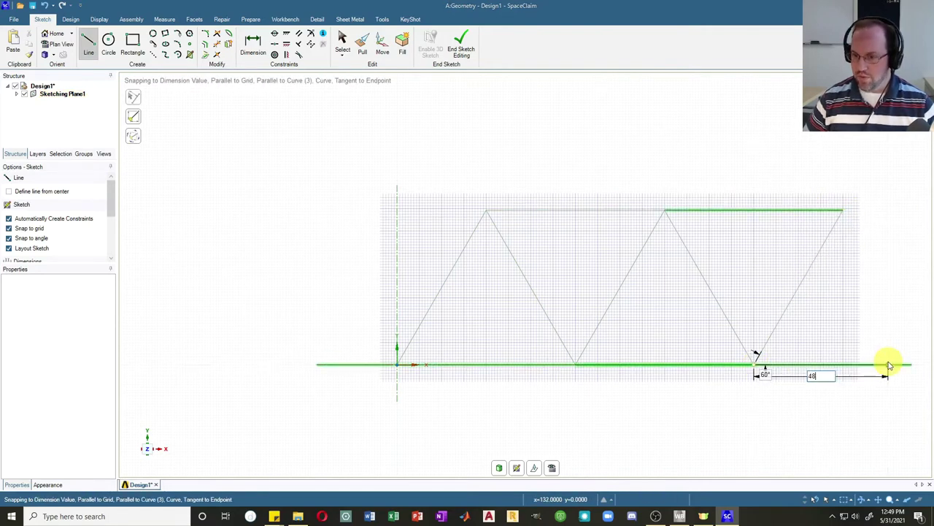
key(Return)
click(764, 228)
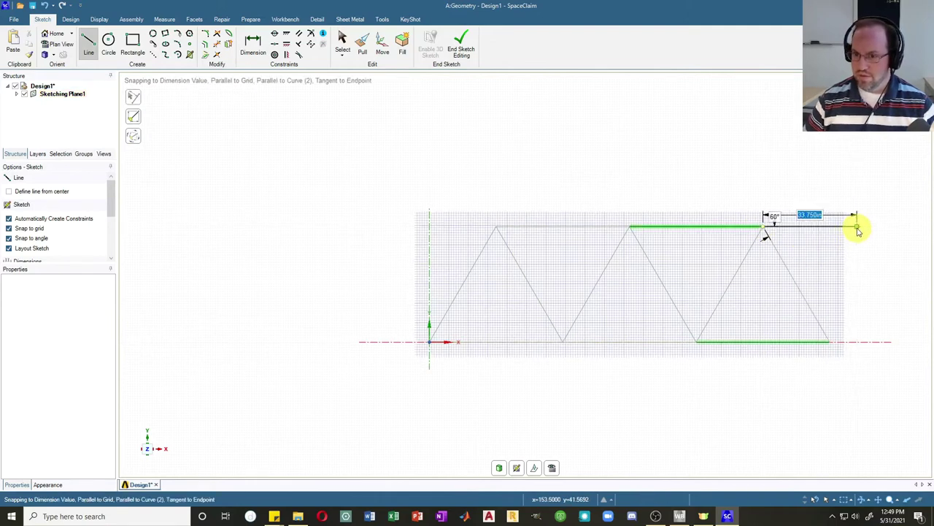
Complete the last bay with a top chord, a diagonal, a 48 in bottom chord and a closing diagonal, and end the sketch.
click(896, 226)
click(829, 342)
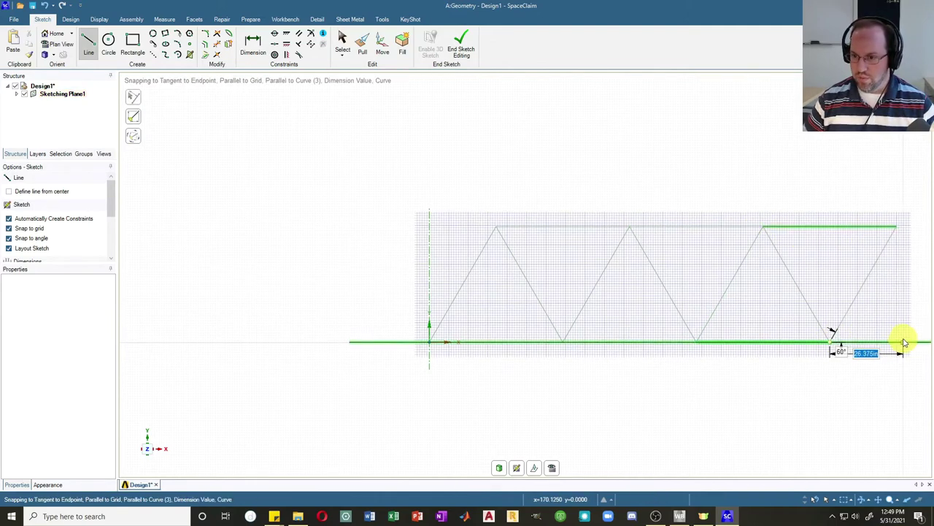
text(4848)
key(Return)
scroll(905, 343, down, 2)
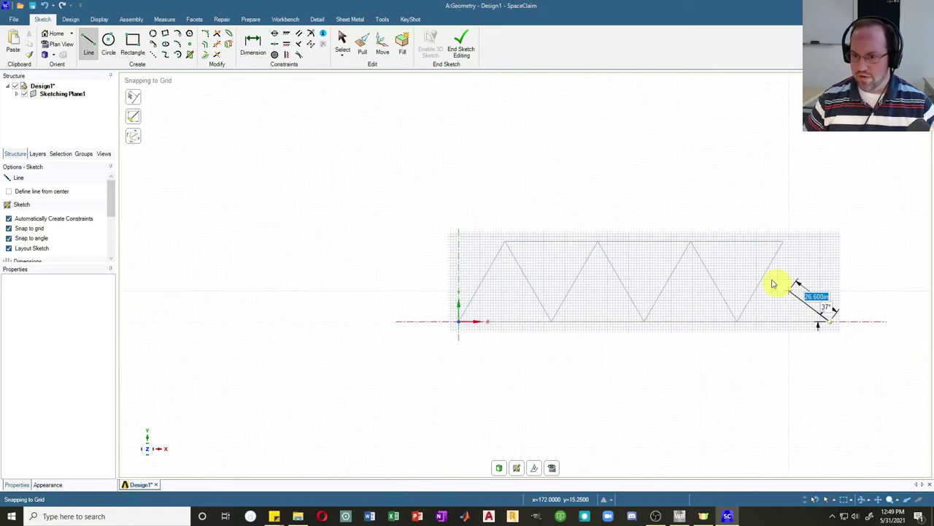
click(789, 243)
key(Escape)
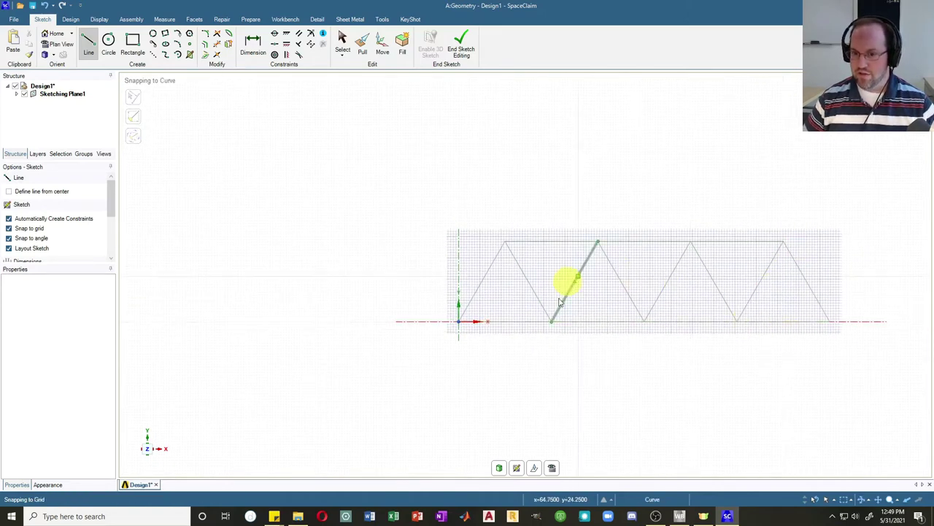
click(500, 469)
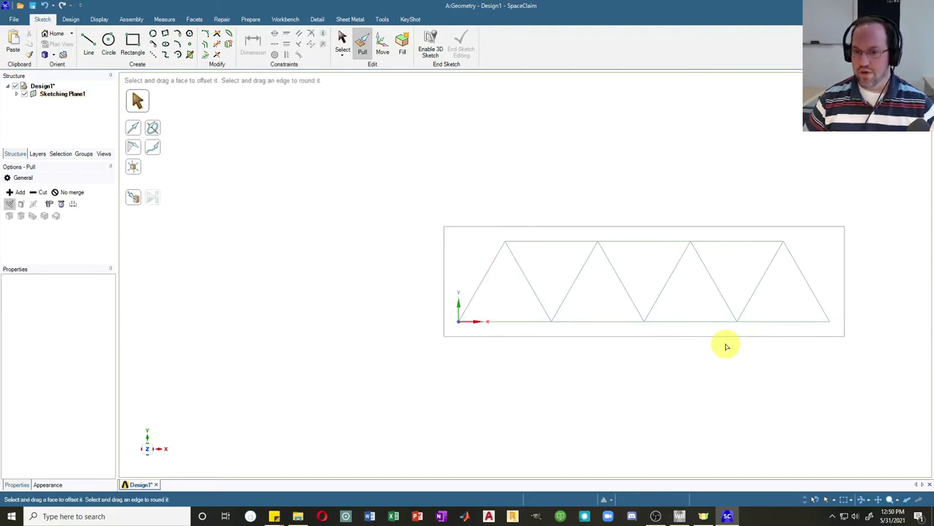
Add a hollow circular tube as a new beam profile in the design.
scroll(727, 346, up, 2)
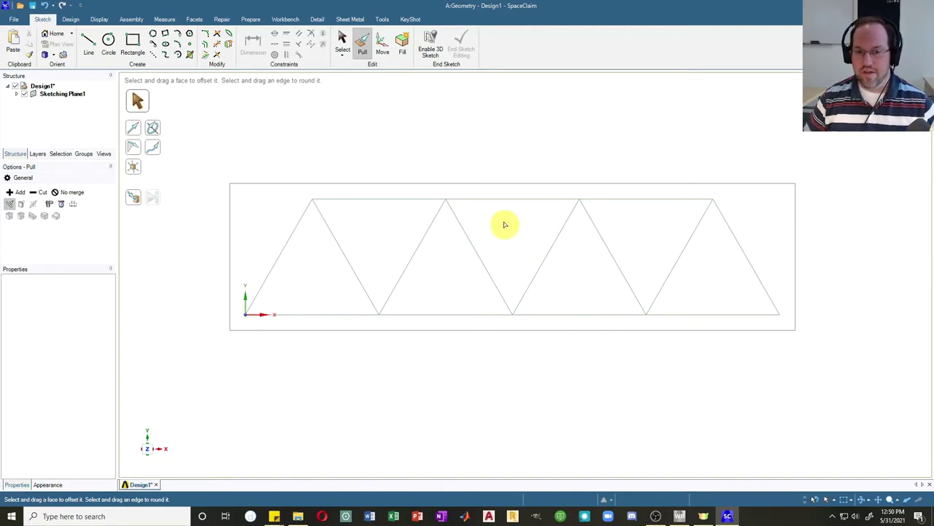
click(251, 19)
click(350, 56)
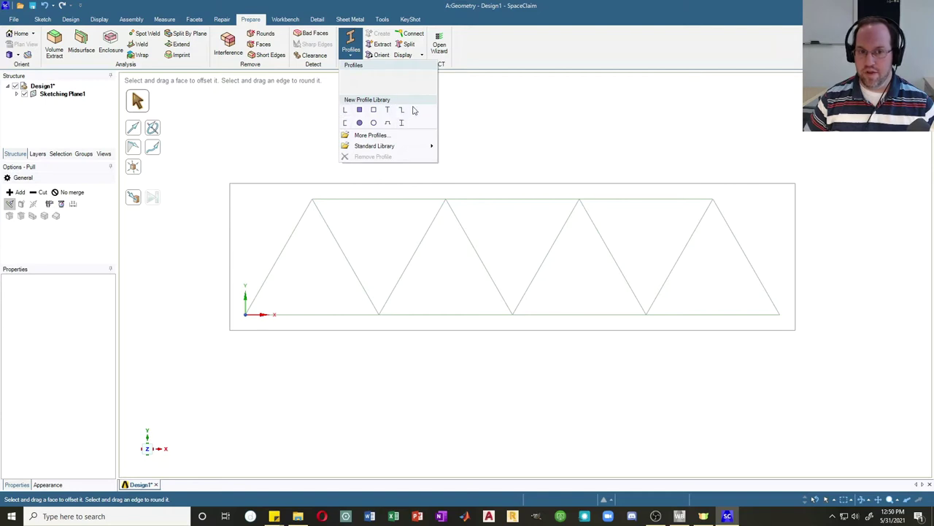
mouse_move(388, 149)
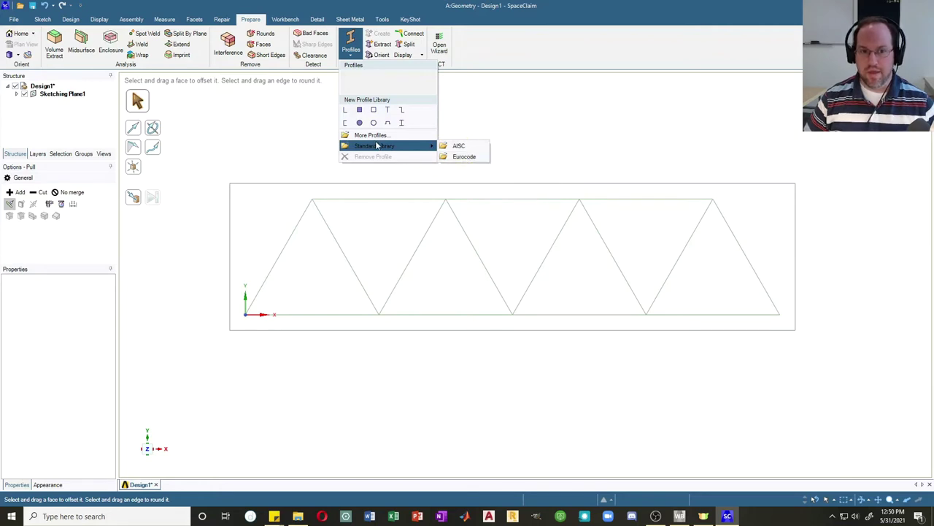
click(374, 123)
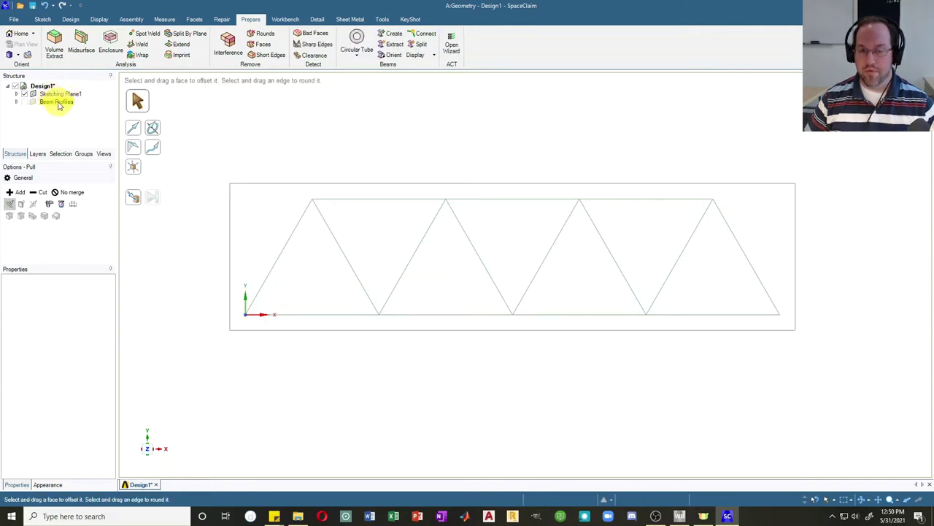
Open the Circular Tube beam profile of the design for editing.
click(16, 102)
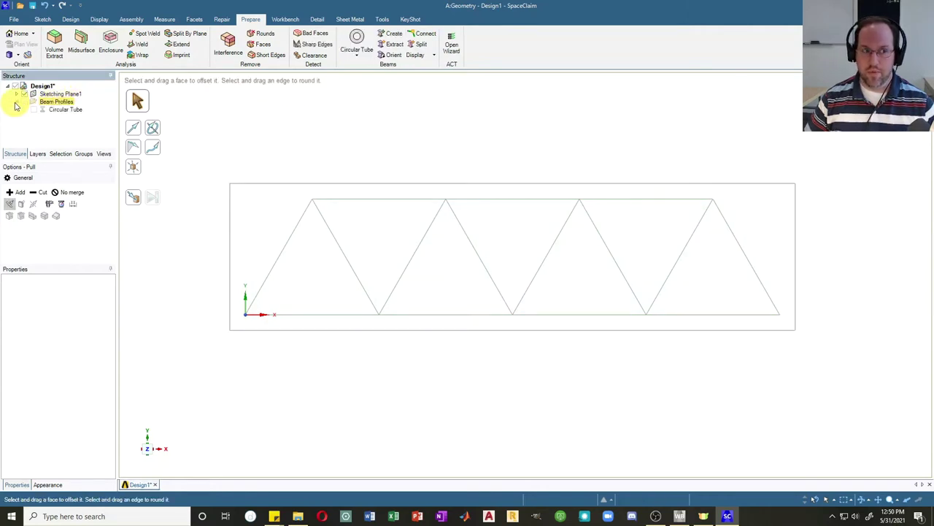
click(67, 110)
right_click(68, 110)
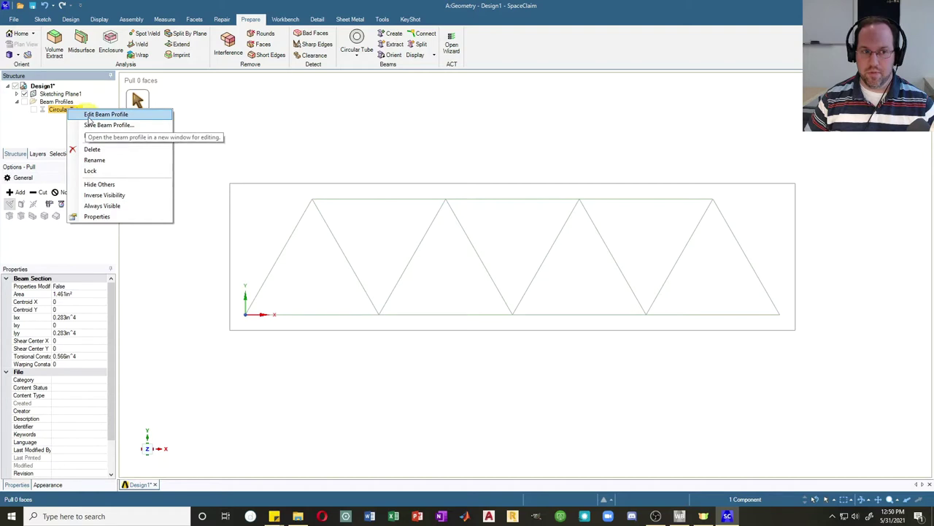
click(89, 117)
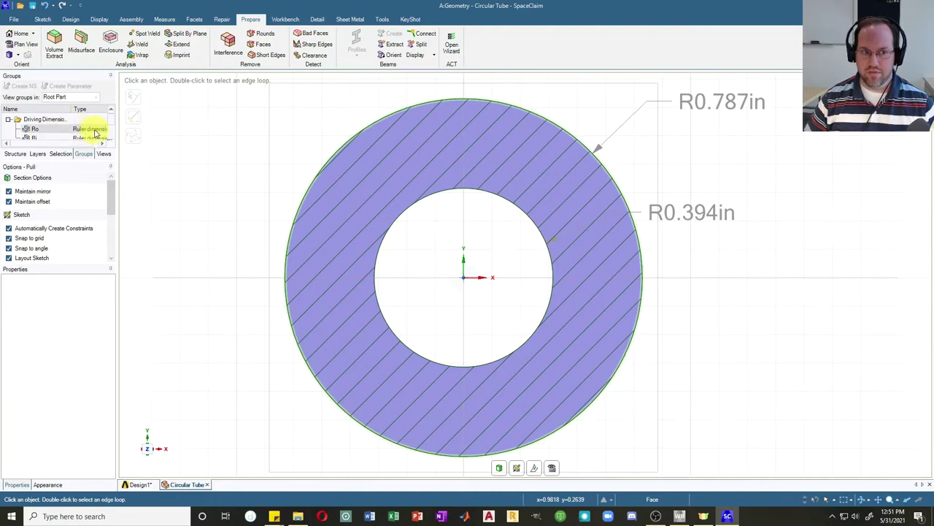
Set the tube profile's outer radius Ro to 1 in and its inner radius Ri to 0.875 in.
click(78, 132)
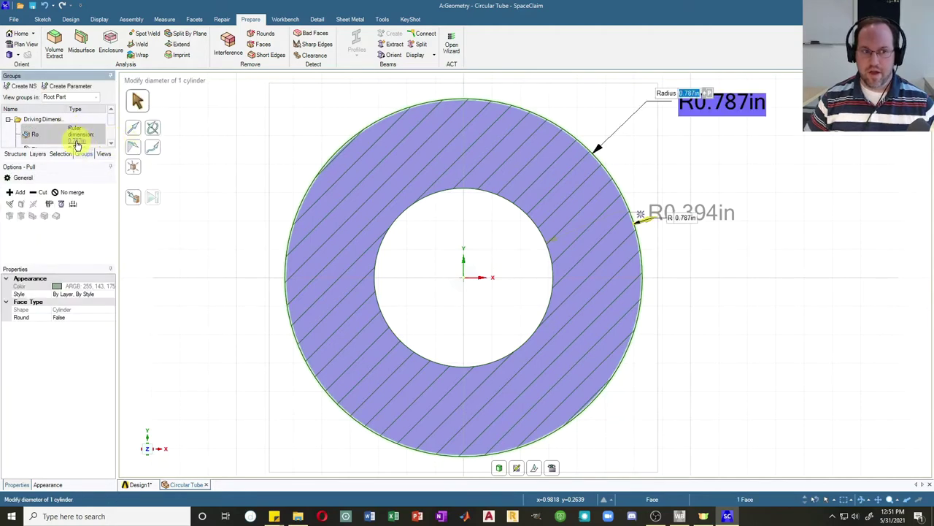
click(77, 143)
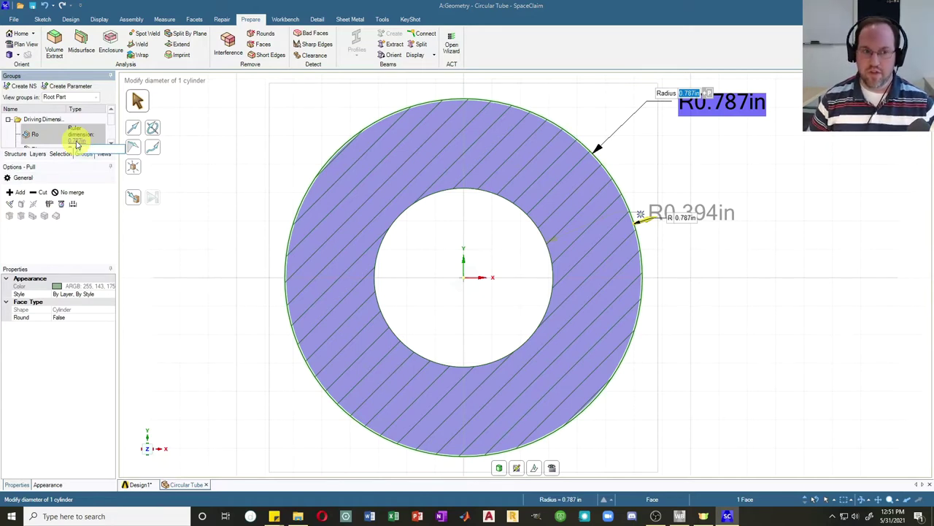
text(1)
key(Return)
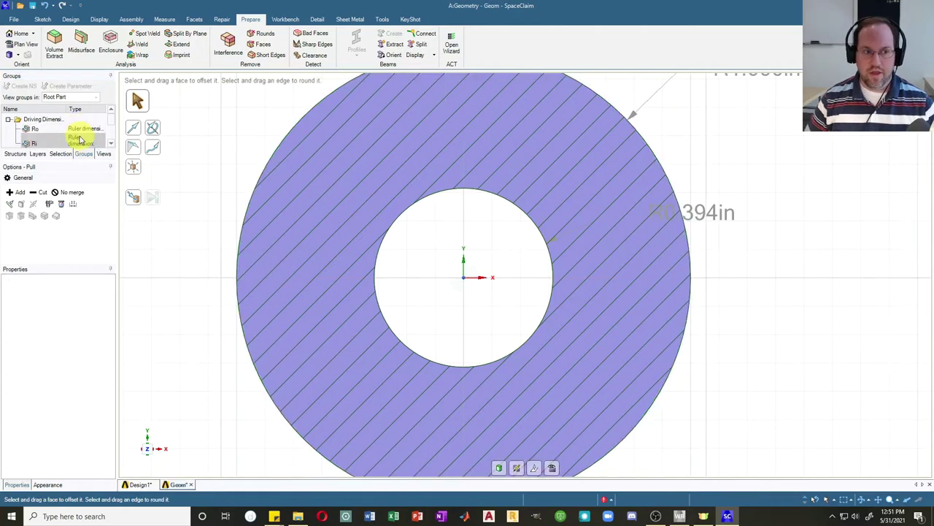
click(80, 140)
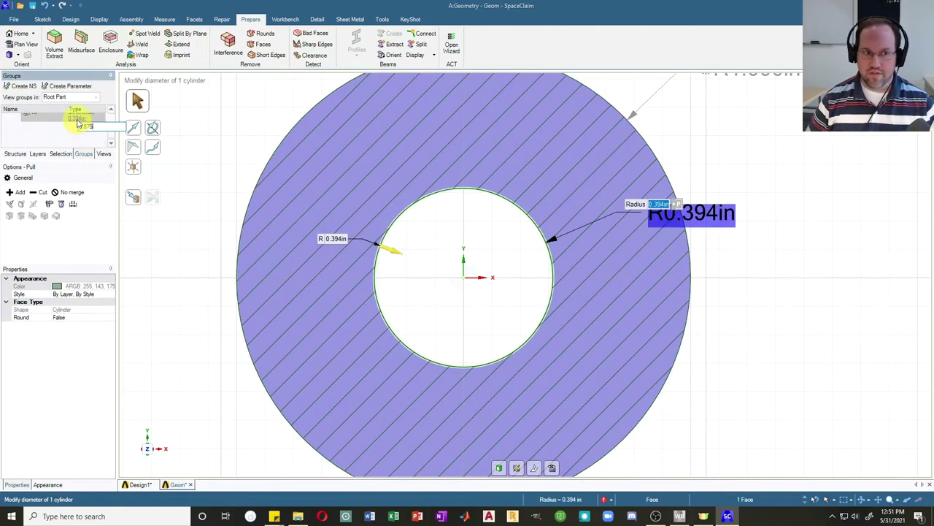
text(0.875)
key(Return)
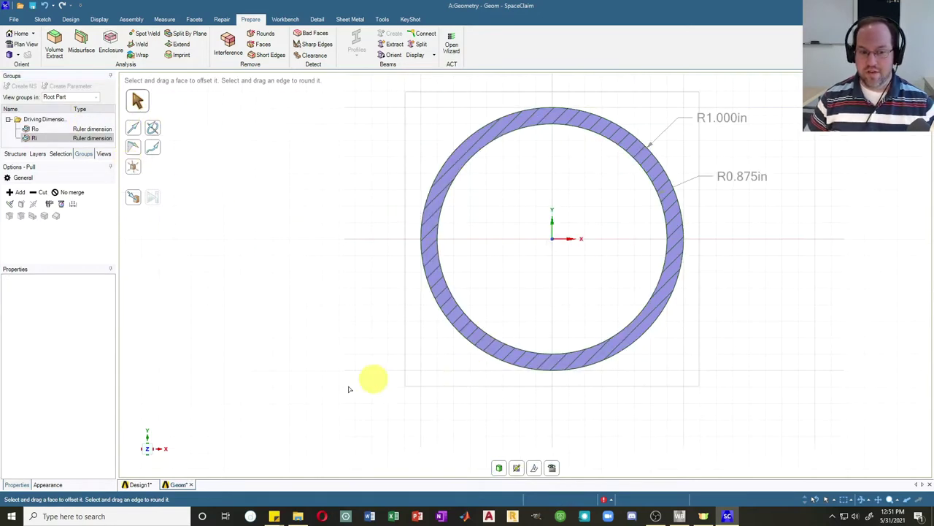
Close the edited tube profile document and return to the truss design.
click(139, 485)
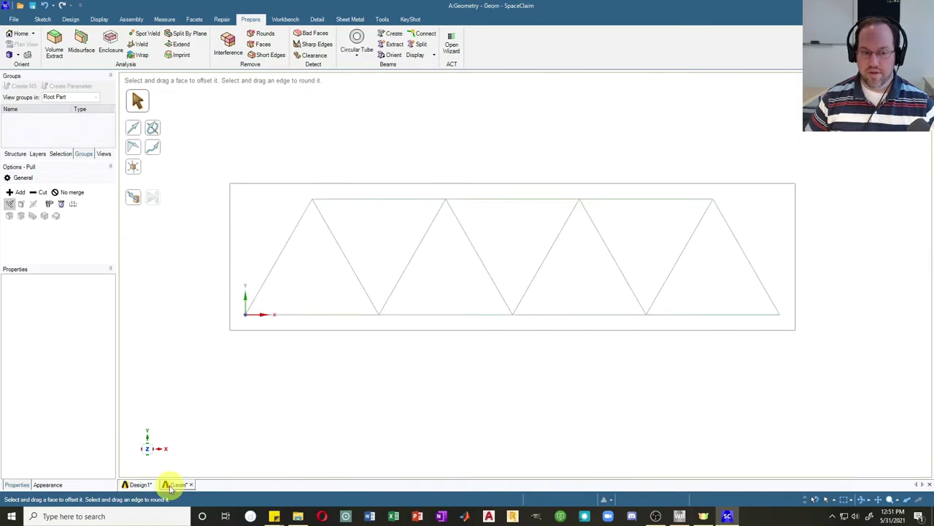
click(177, 486)
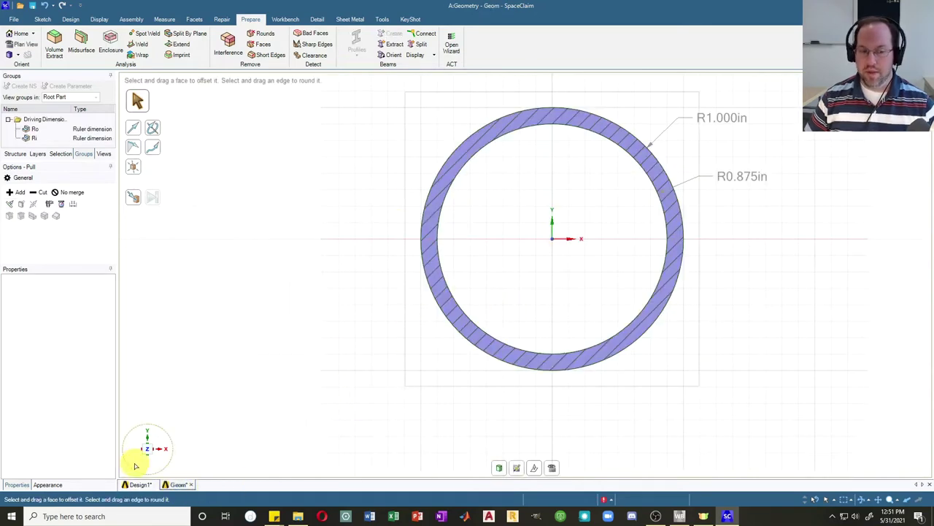
click(139, 485)
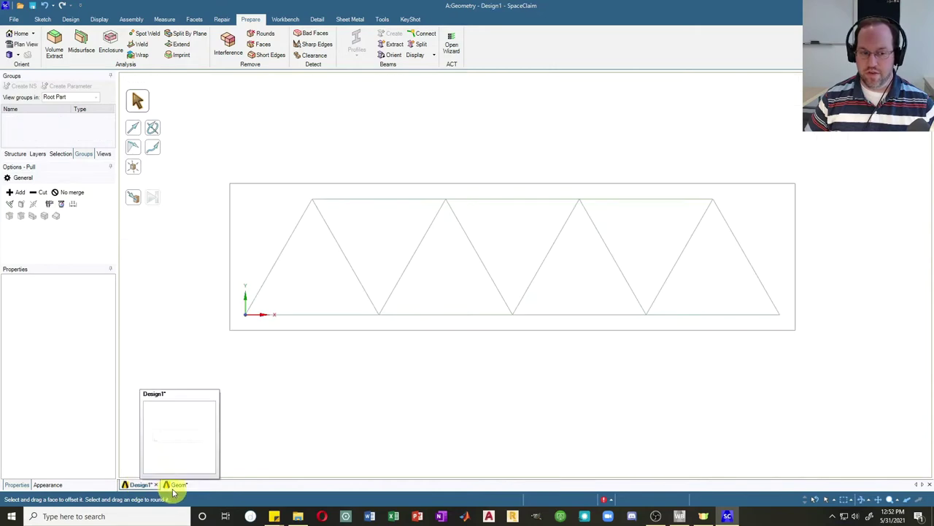
click(180, 485)
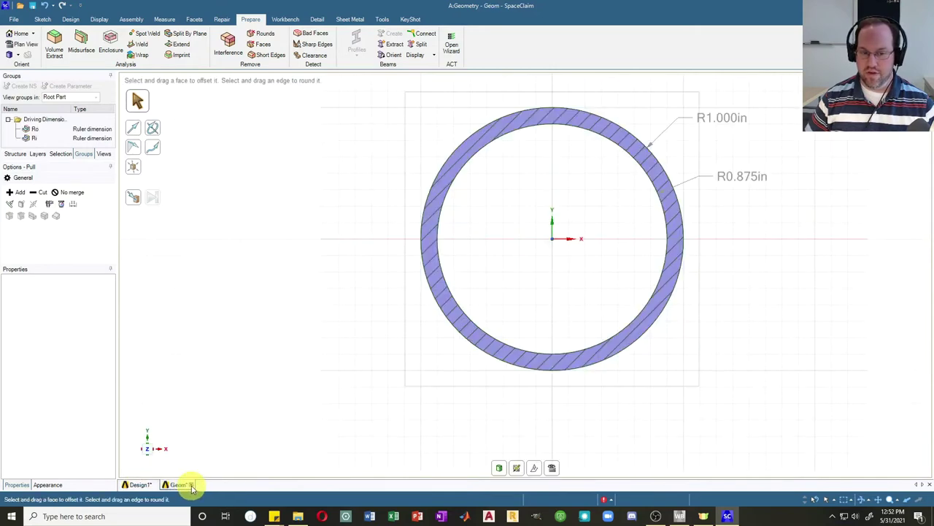
click(191, 485)
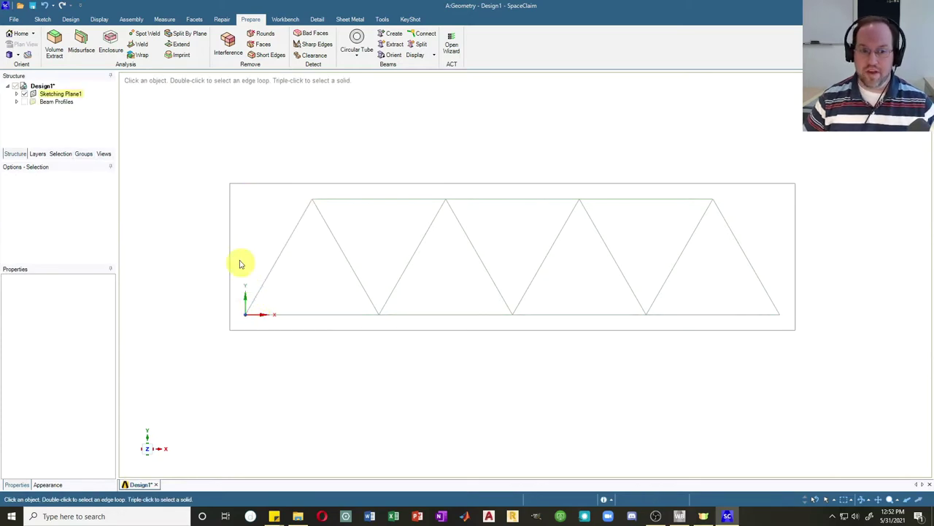
Create circular tube beams along all the truss lines and share the coincident topology at their joints.
drag(173, 167, 851, 368)
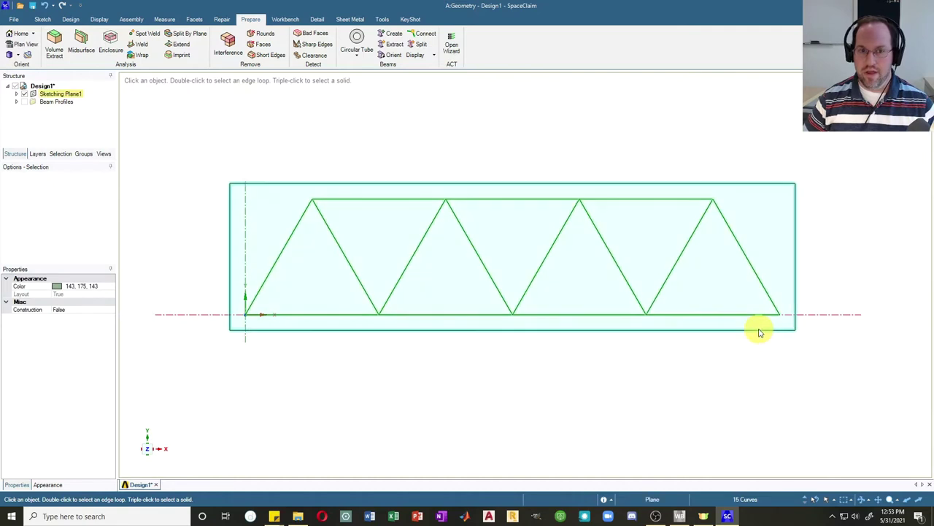
click(392, 36)
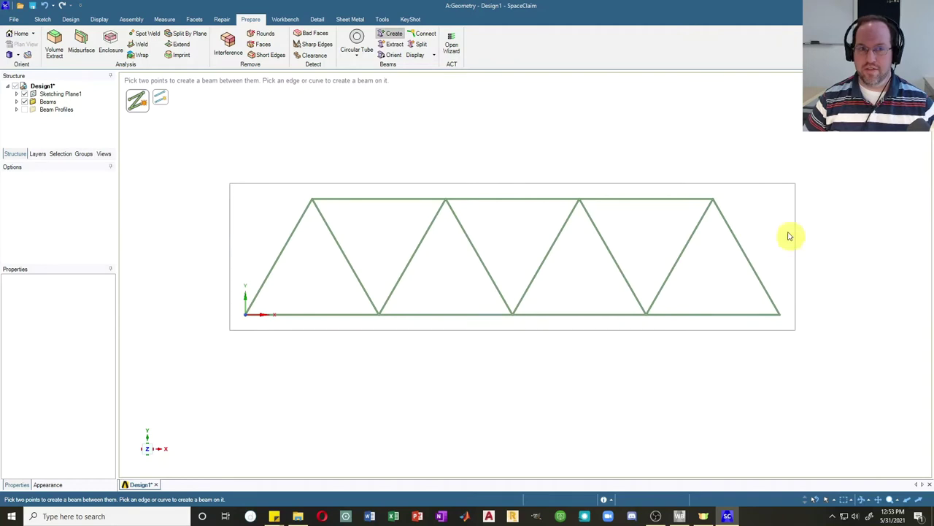
click(283, 19)
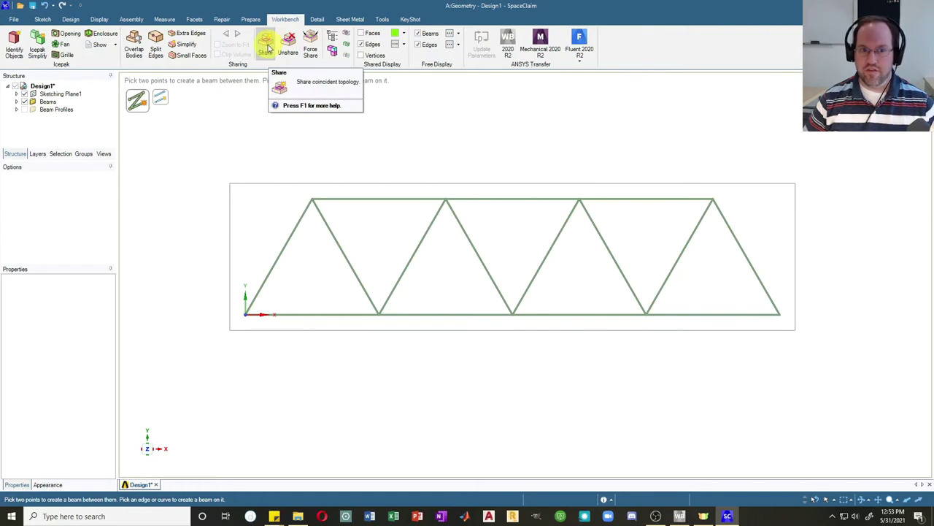
click(267, 49)
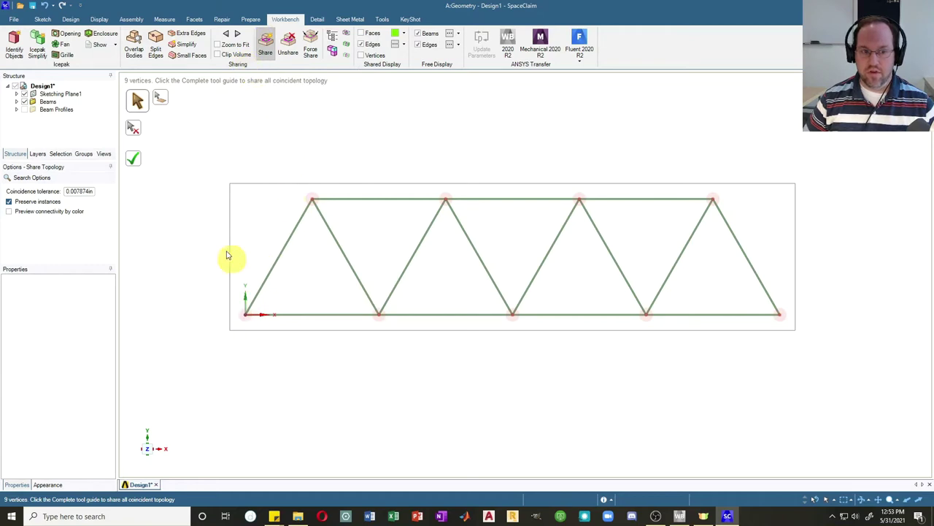
click(133, 160)
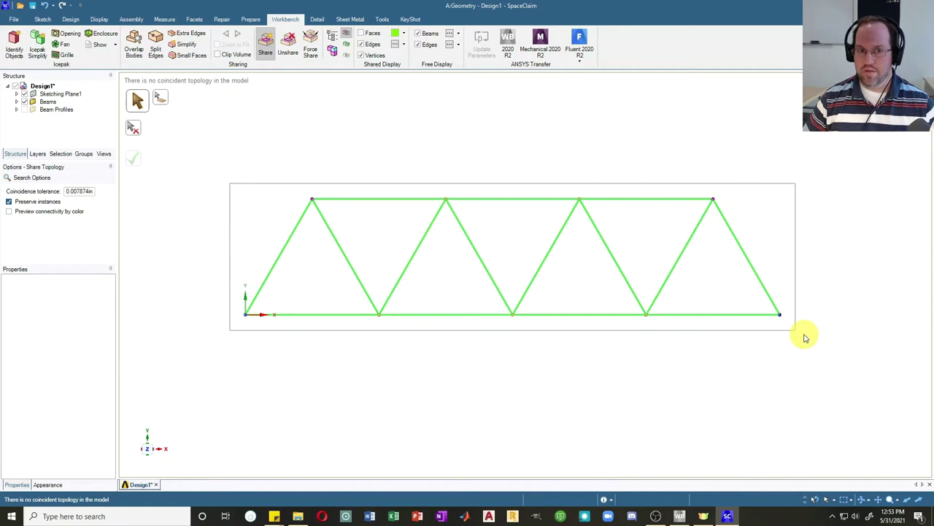
key(Escape)
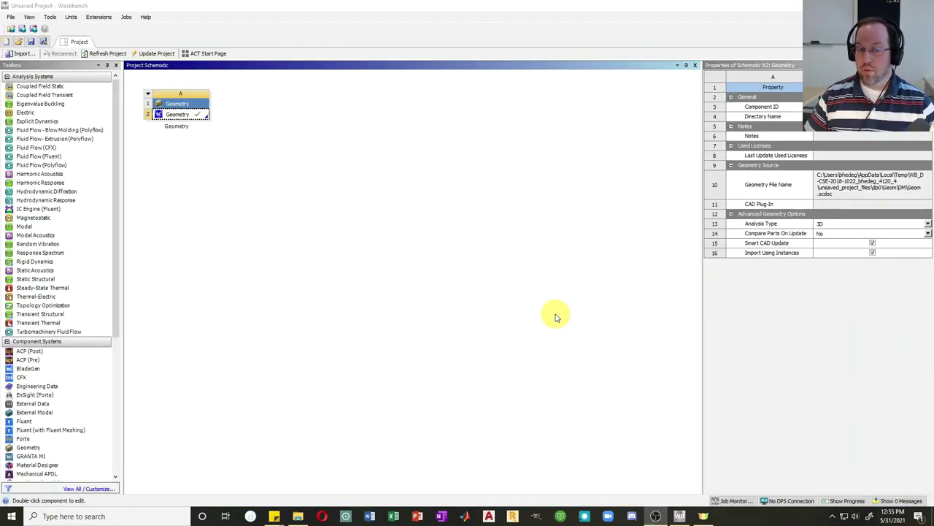
In Ansys Workbench, add a Static Structural system linked to the geometry of the existing Geometry system.
click(181, 115)
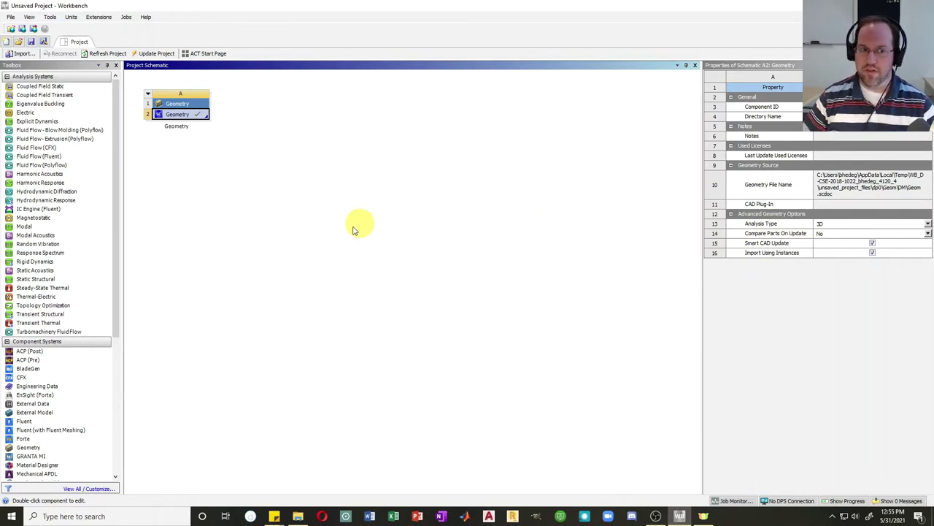
click(327, 238)
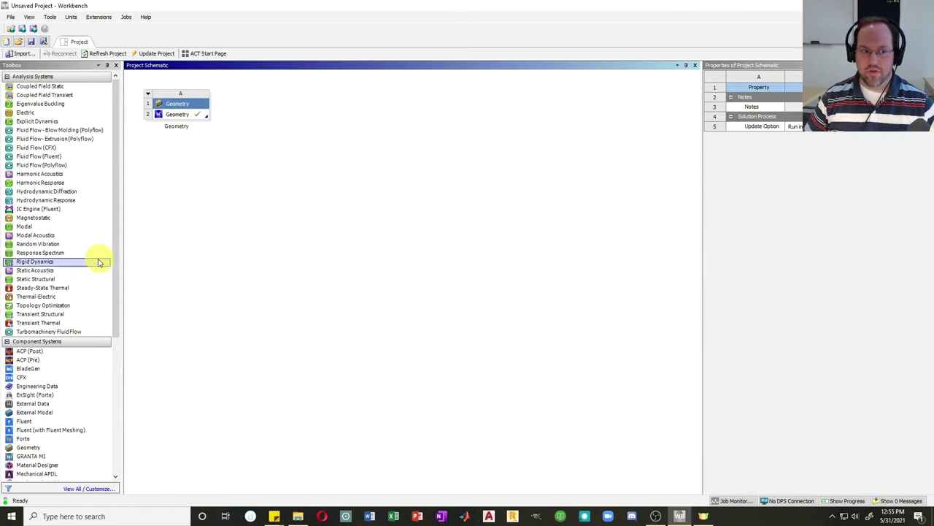
drag(44, 279, 168, 115)
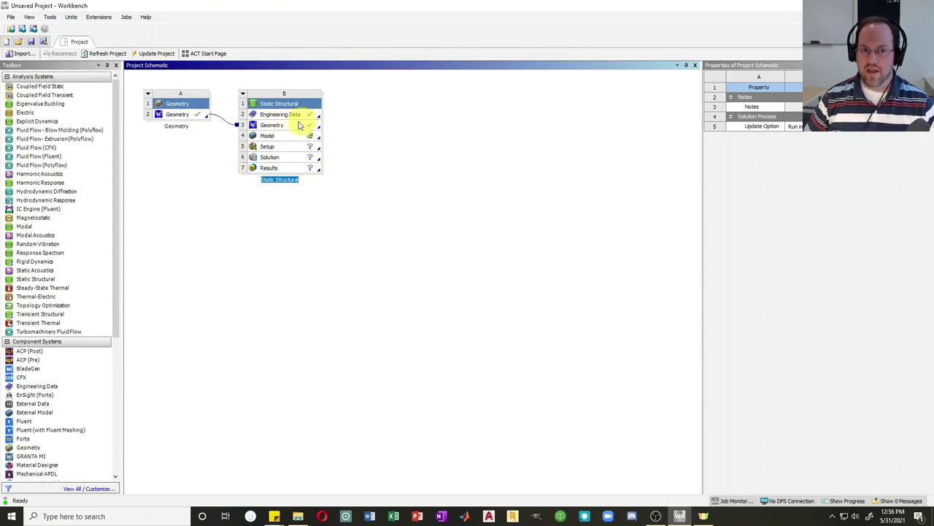
click(385, 290)
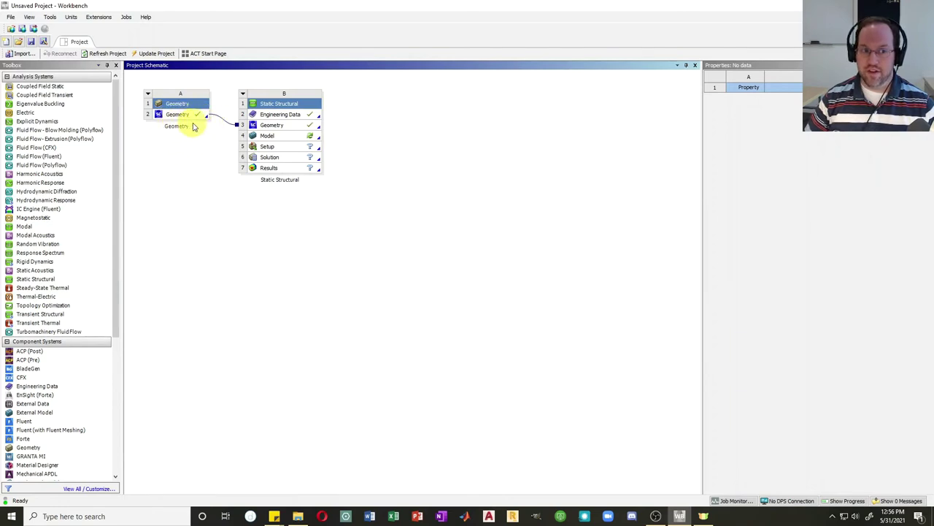
Add a Topology Optimization system linked to the existing geometry and delete it again.
drag(44, 310, 181, 114)
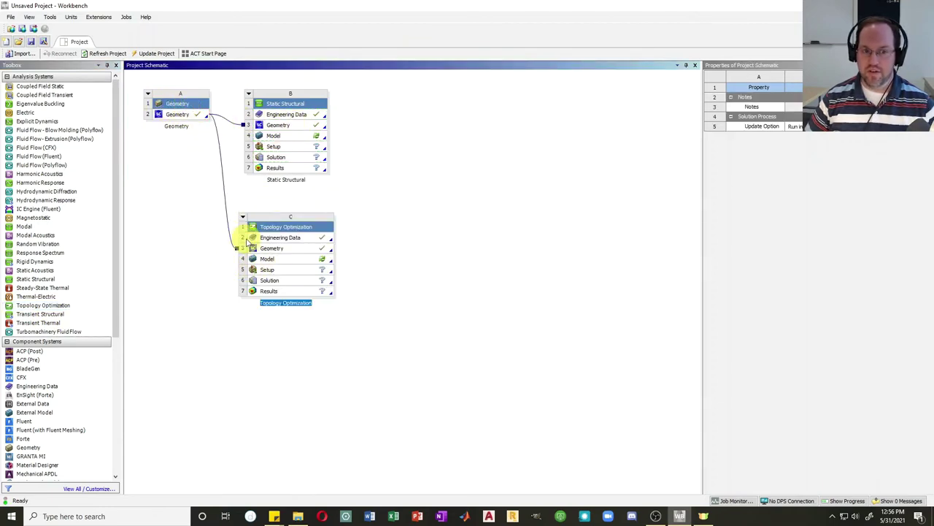
right_click(241, 219)
click(261, 288)
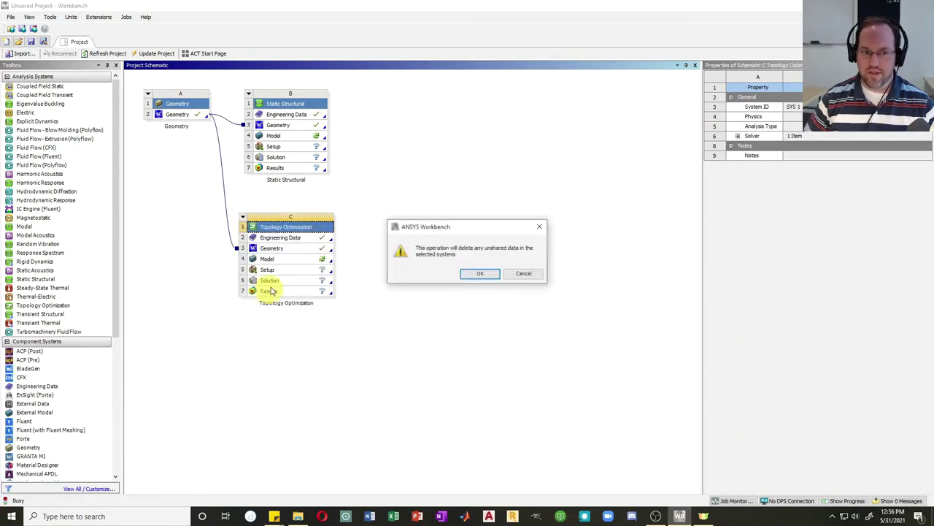
click(482, 273)
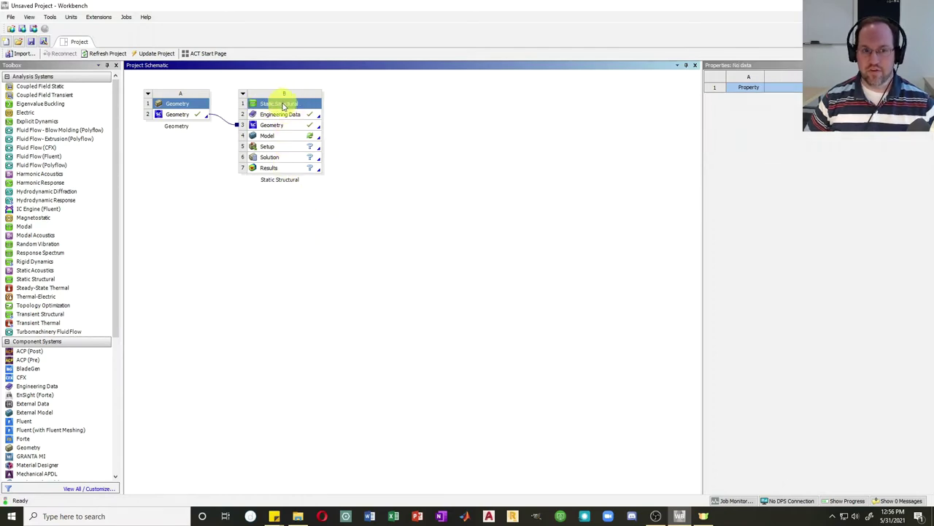
Open the Static Structural system's model in Ansys Mechanical and set the units to U.S. Customary (in, lbm, lbf, °F, s, V, A).
click(284, 113)
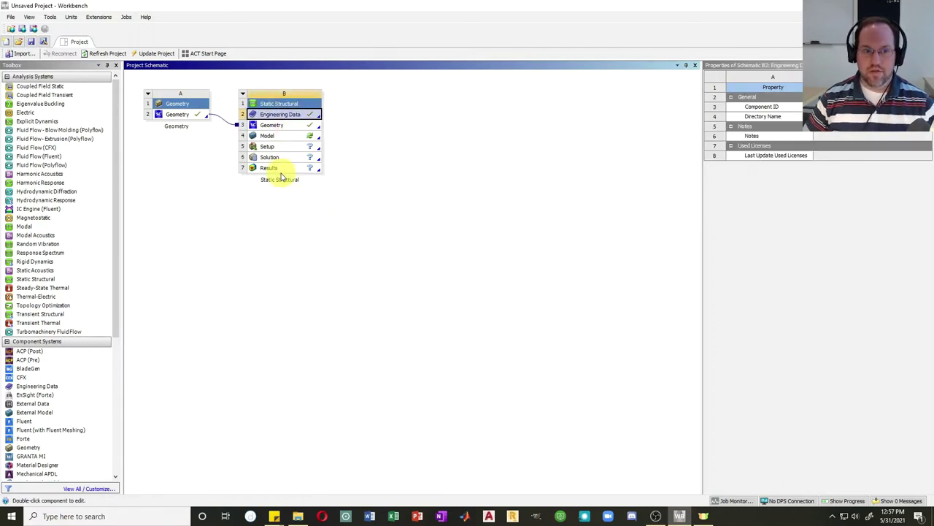
click(288, 138)
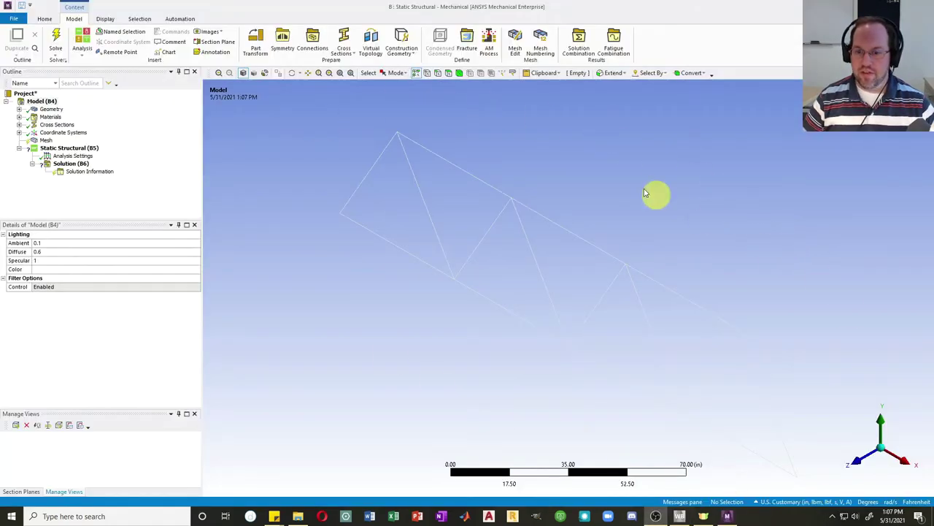
click(862, 460)
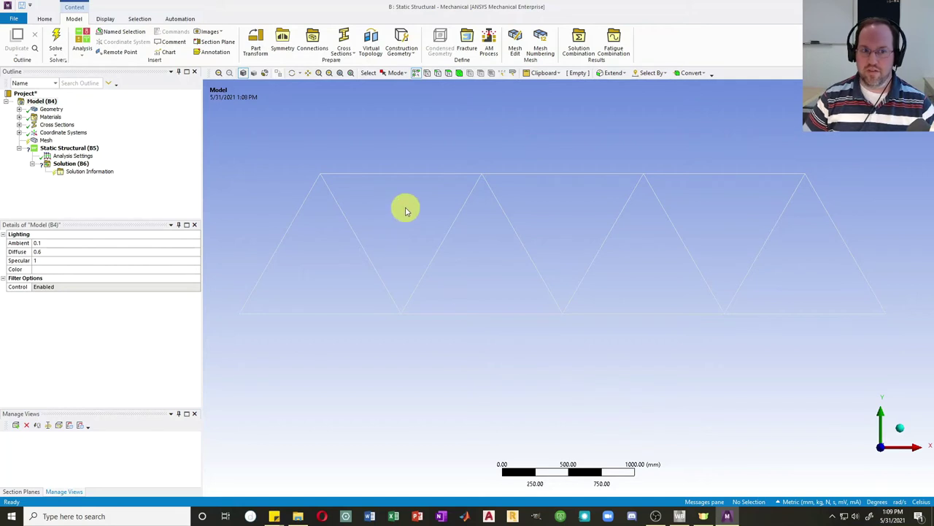
click(45, 19)
click(355, 51)
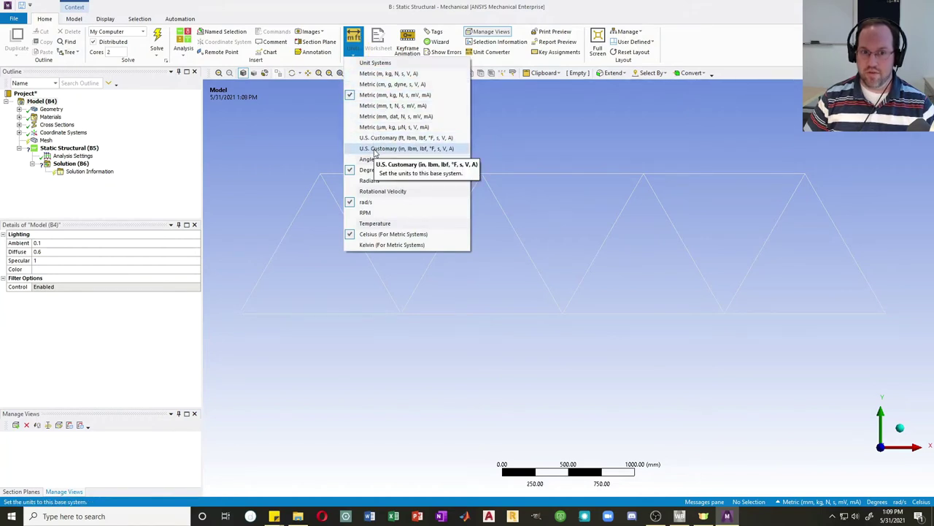
click(376, 149)
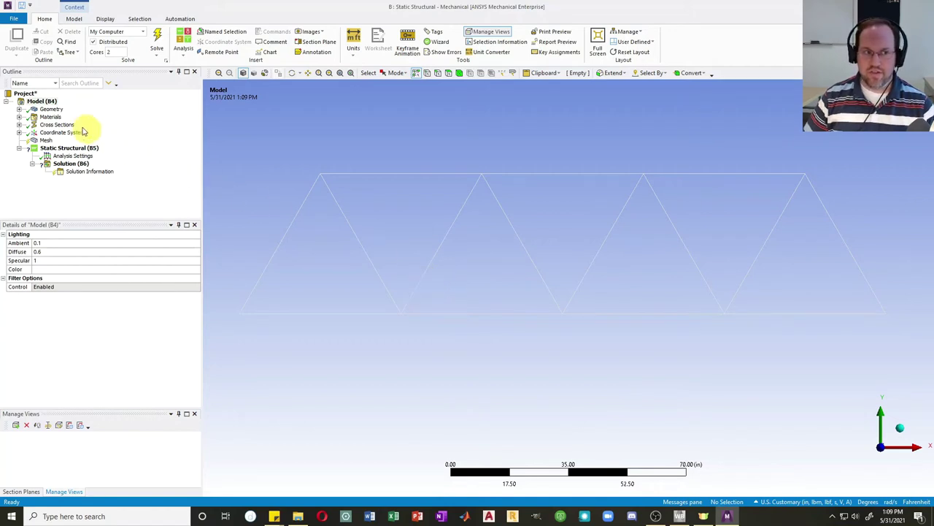
Set the model type of the circular tube beam body to Link/Truss.
click(48, 111)
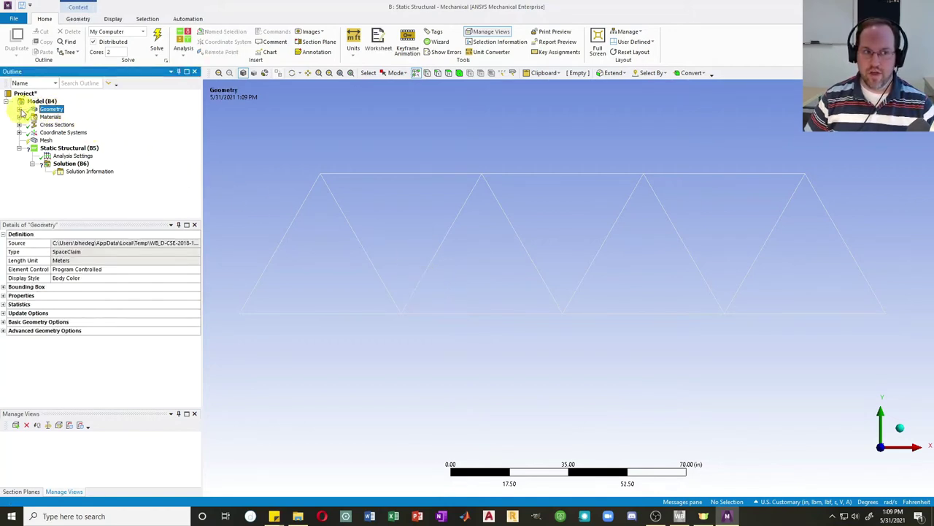
double_click(48, 110)
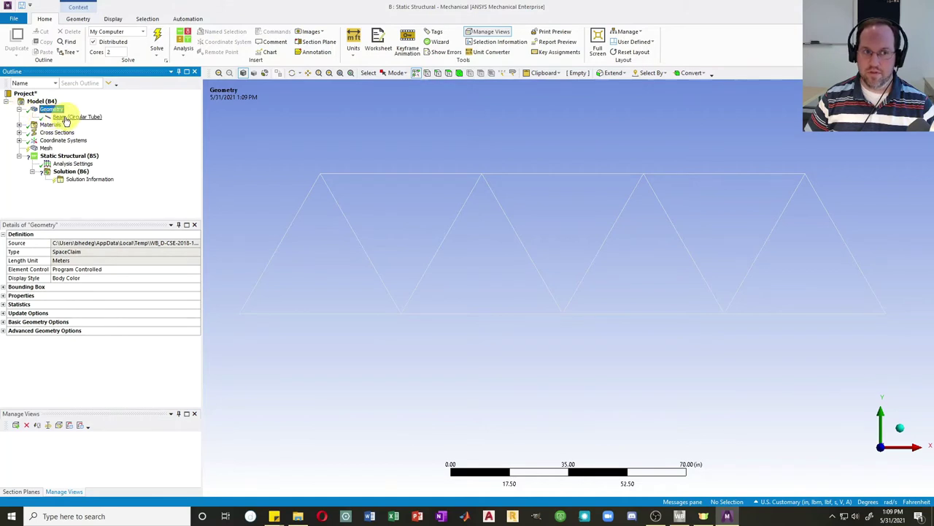
click(66, 118)
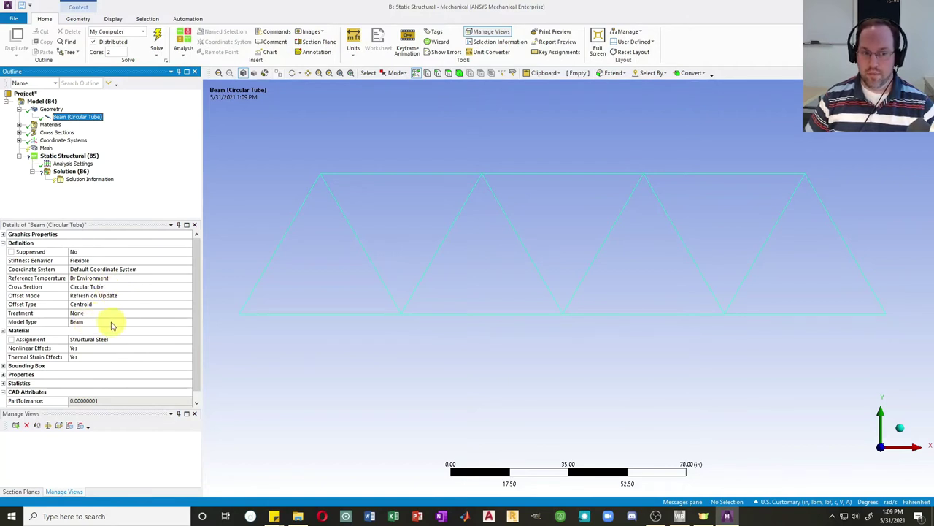
click(167, 322)
click(188, 323)
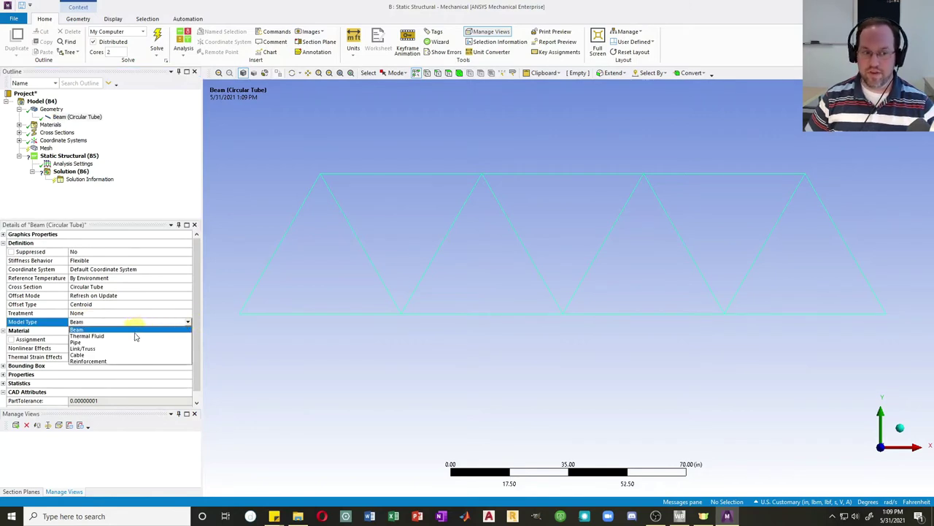
click(90, 349)
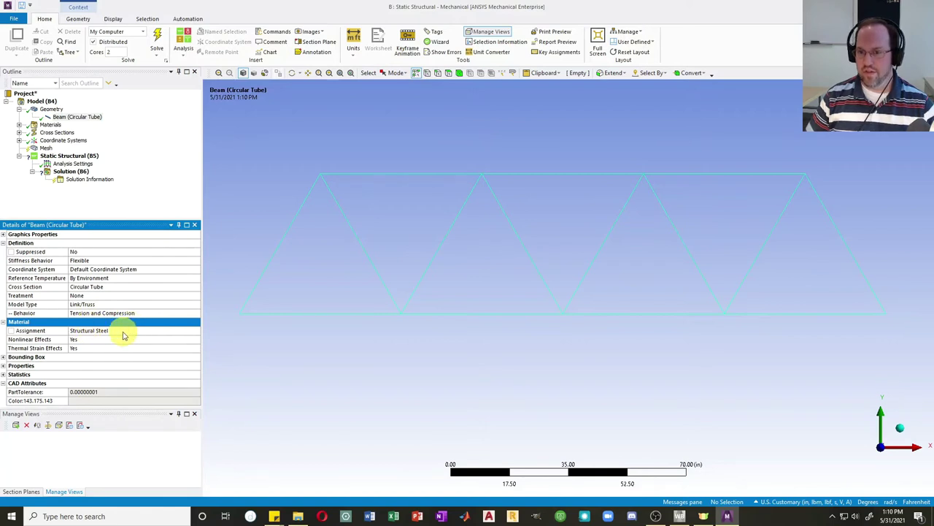
Check the circular tube cross section's dimensions and generate the truss mesh with default settings.
click(19, 133)
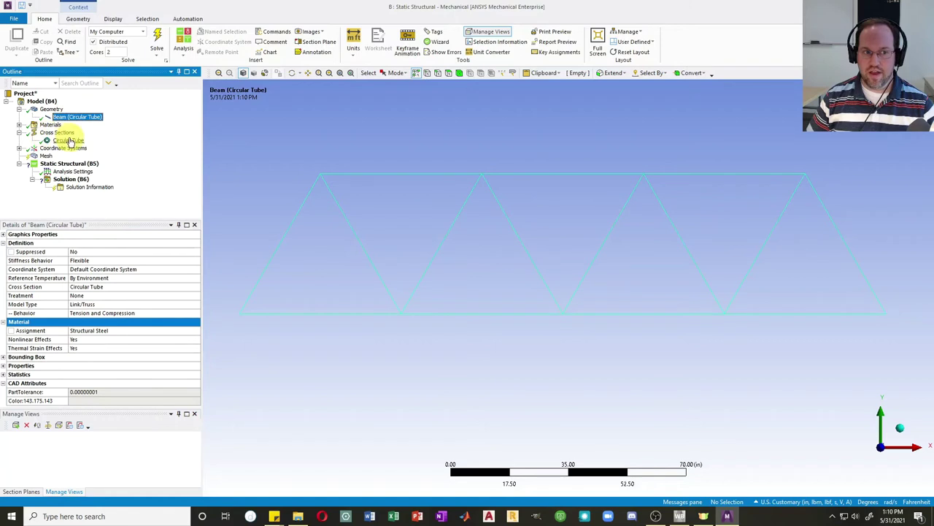
click(69, 140)
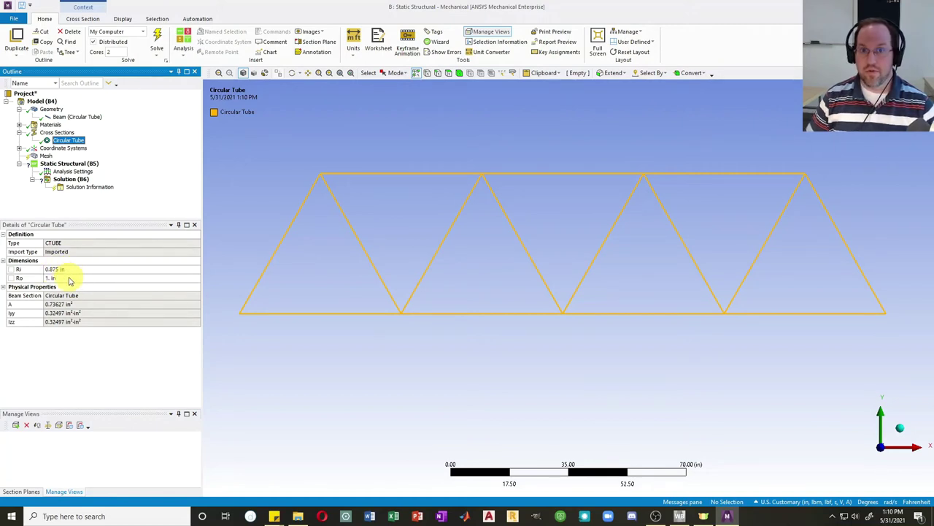
click(46, 156)
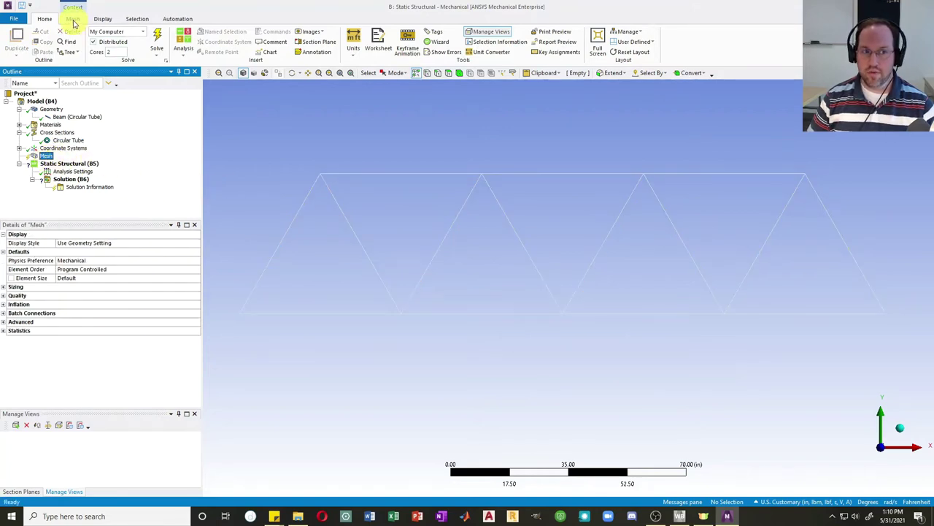
click(73, 19)
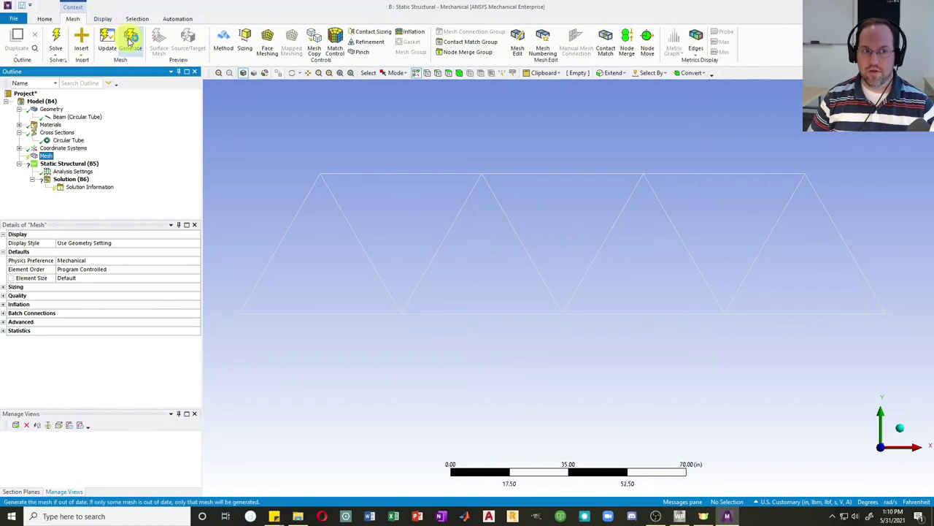
click(130, 41)
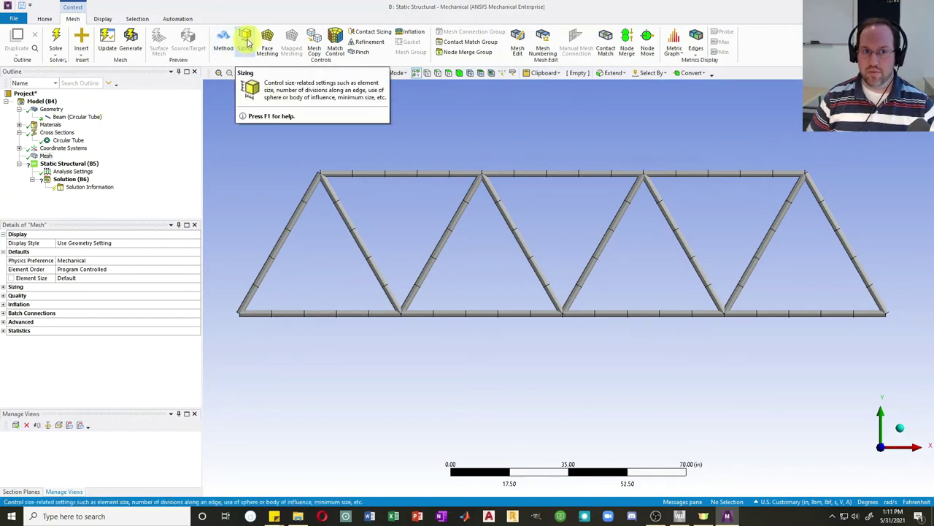
Add a sizing control to the mesh and scope it to all 15 edges of the truss.
click(247, 42)
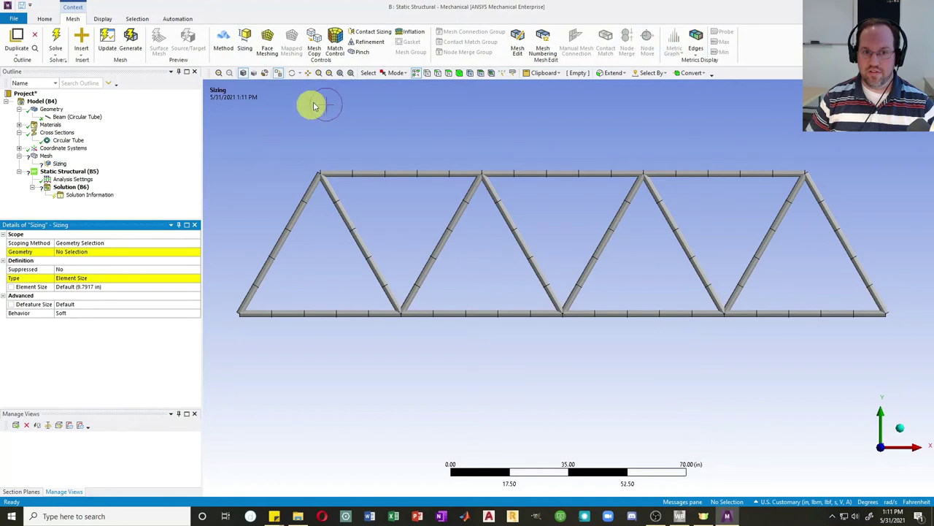
click(394, 73)
click(400, 97)
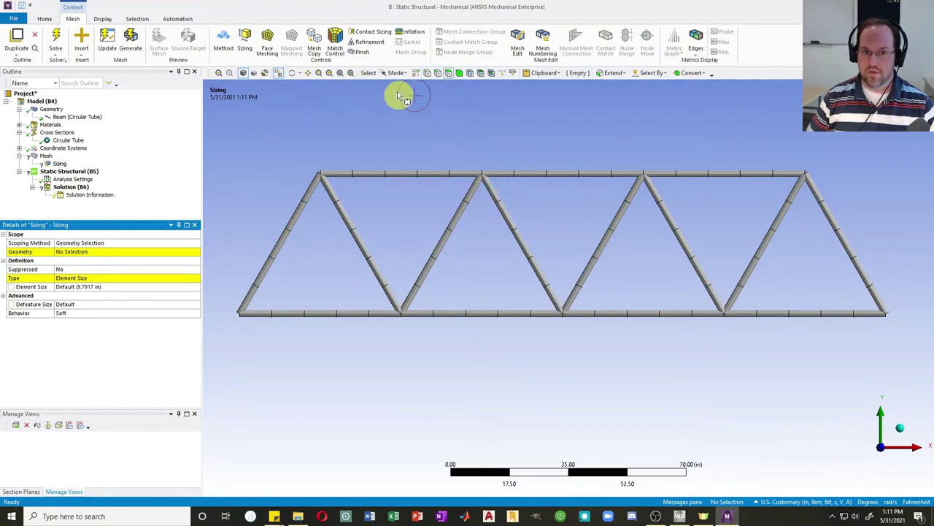
click(440, 74)
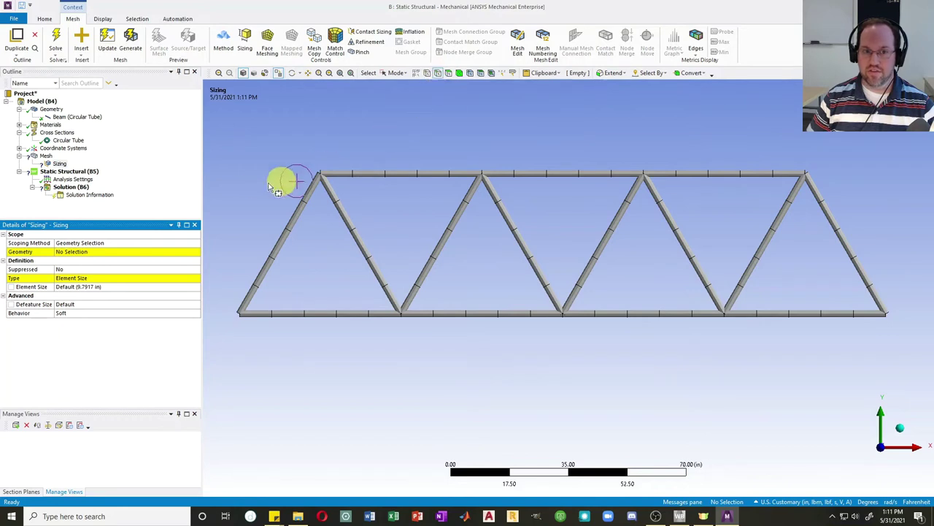
drag(211, 137, 924, 371)
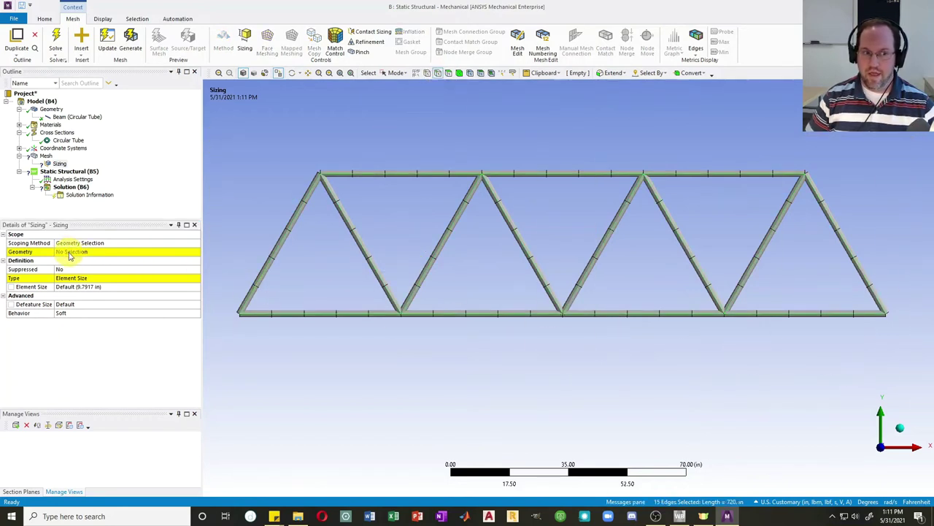
click(70, 252)
click(70, 255)
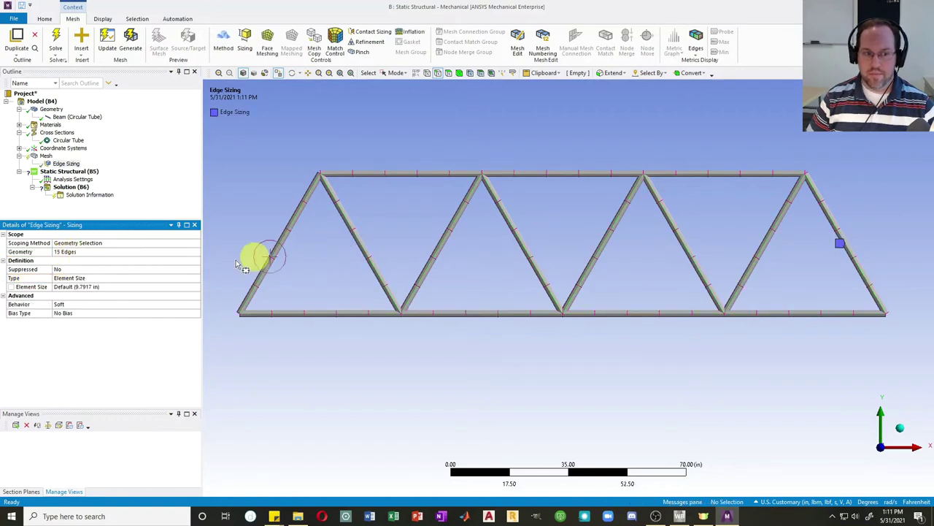
Define the edge sizing by Number of Divisions with 1 division per edge and regenerate the mesh.
click(76, 278)
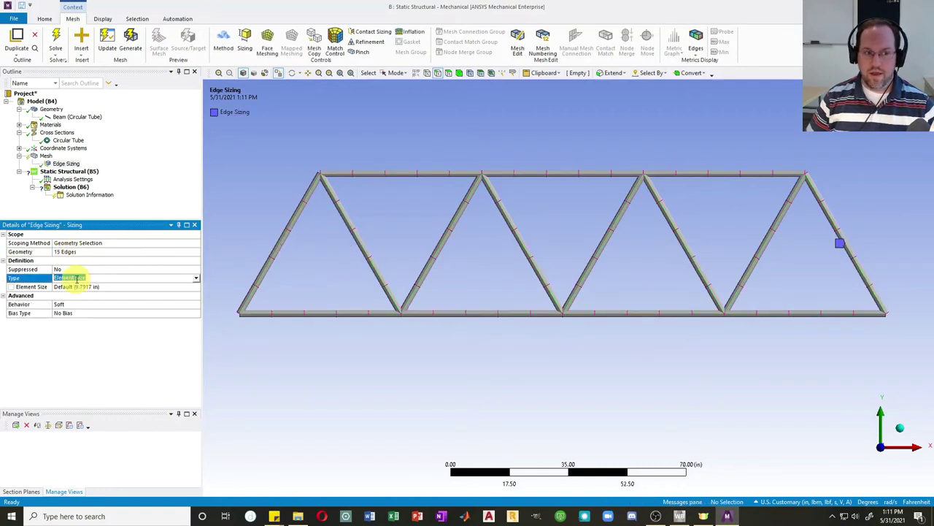
click(197, 278)
click(81, 292)
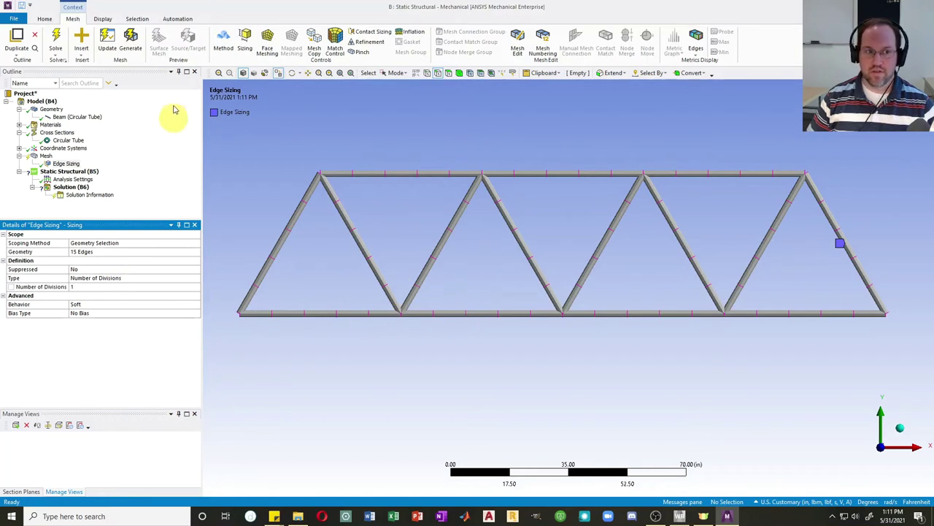
click(131, 38)
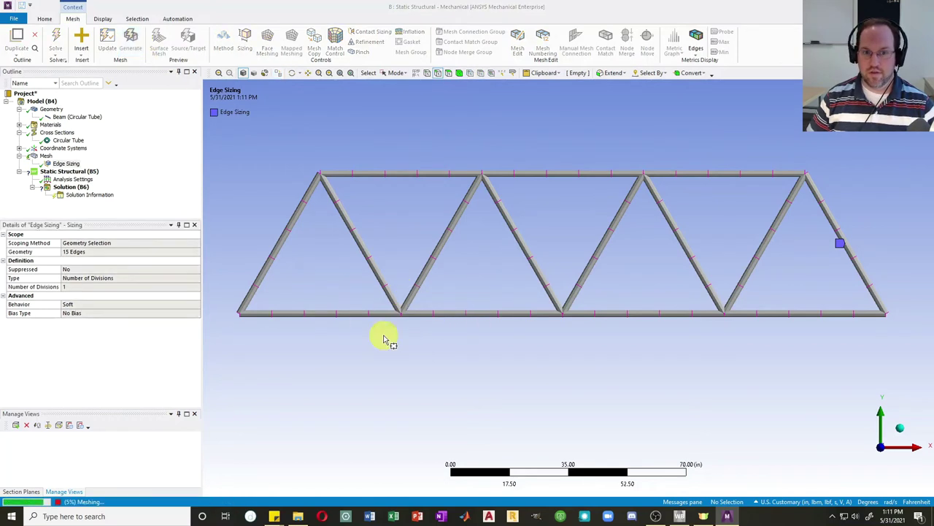
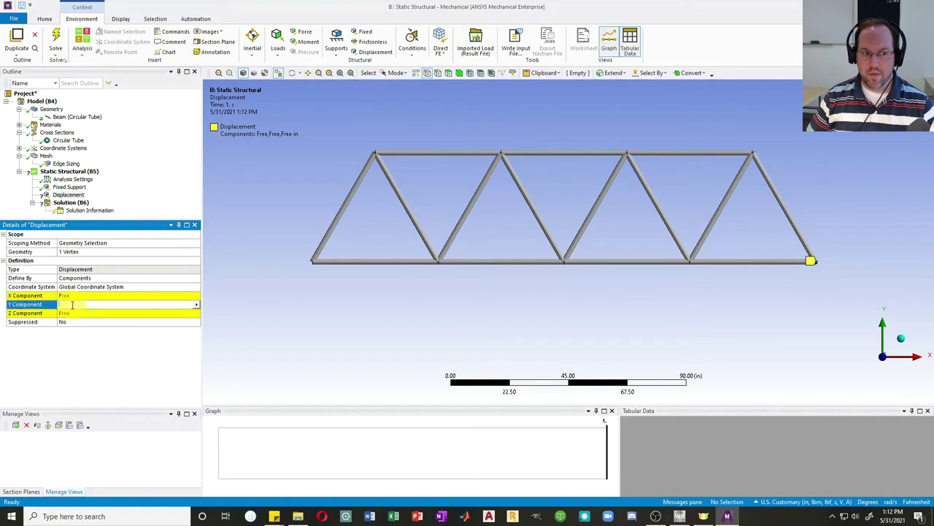
Set the Y component of the displacement support at the truss's lower right end joint to 0 in.
text(0)
key(Return)
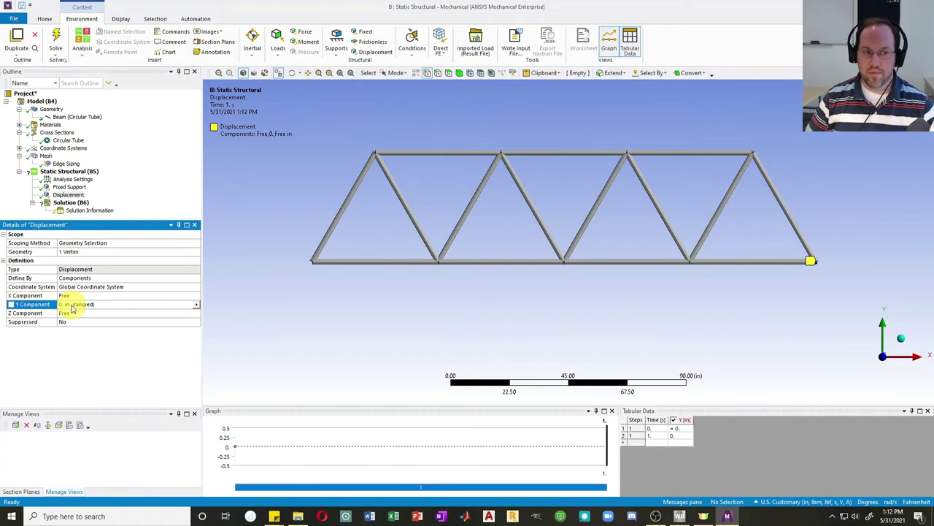
click(531, 342)
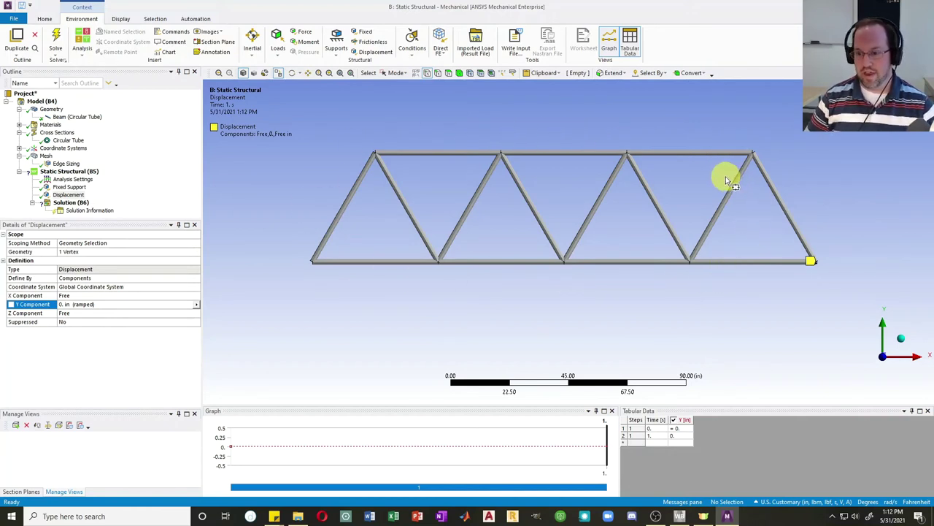
Add a second displacement support on all nine truss joints with the Z component set to 0 in.
click(905, 341)
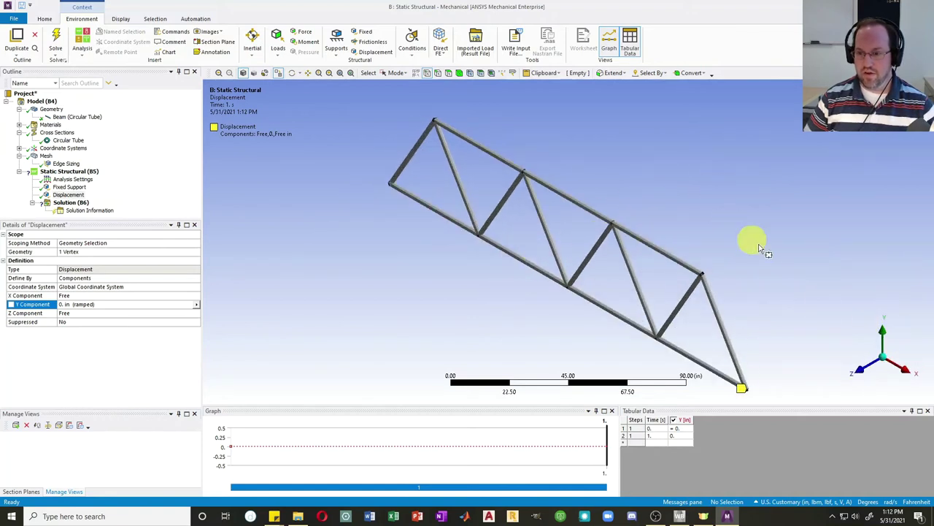
scroll(733, 287, down, 2)
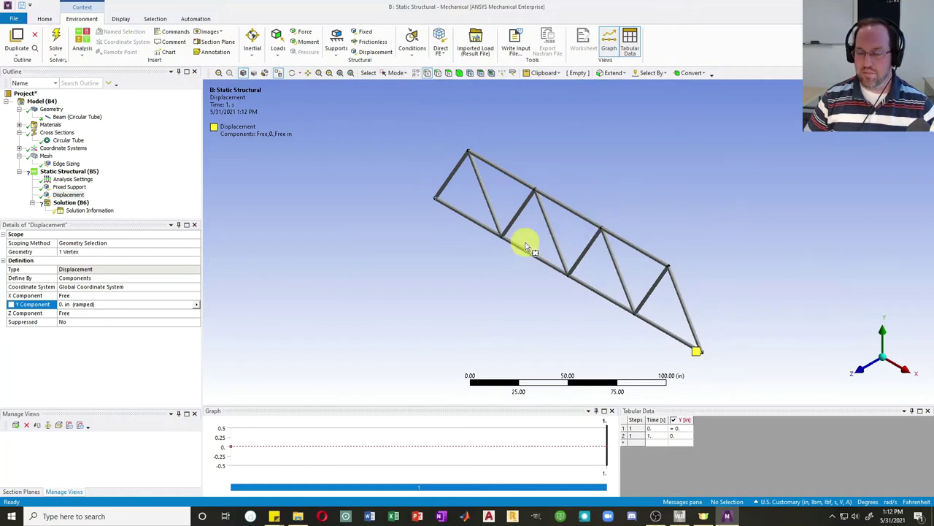
click(371, 53)
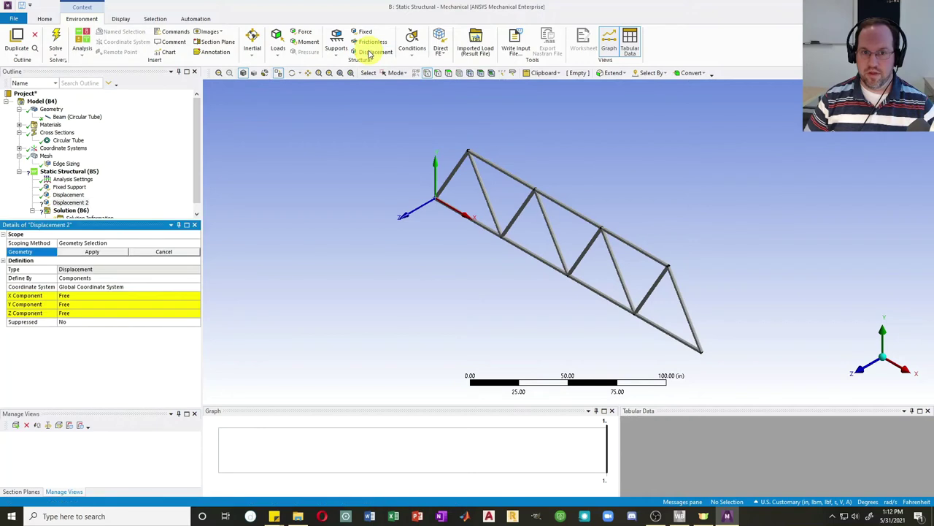
drag(386, 130, 746, 367)
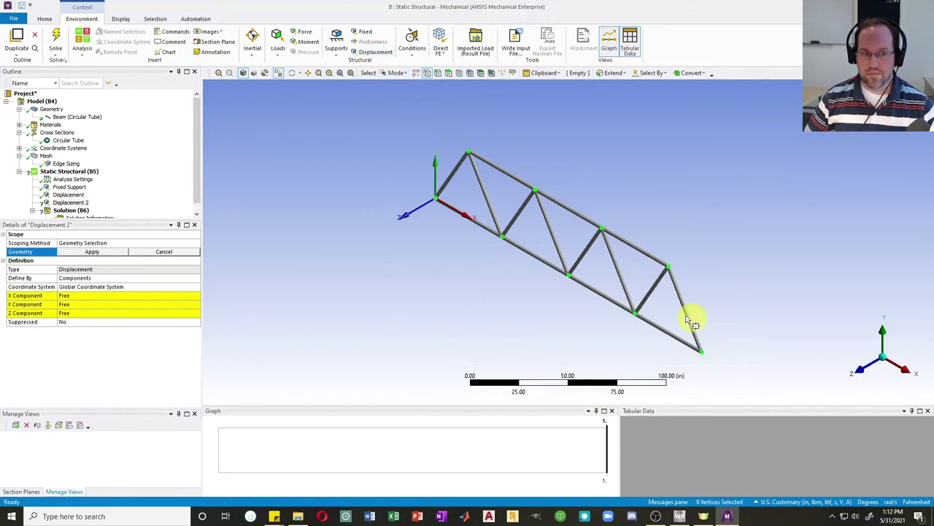
click(100, 252)
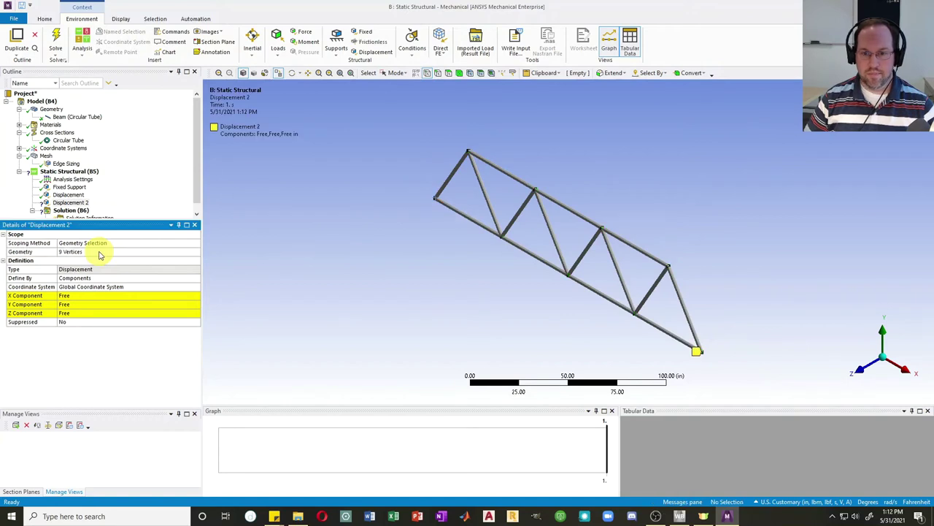
click(71, 313)
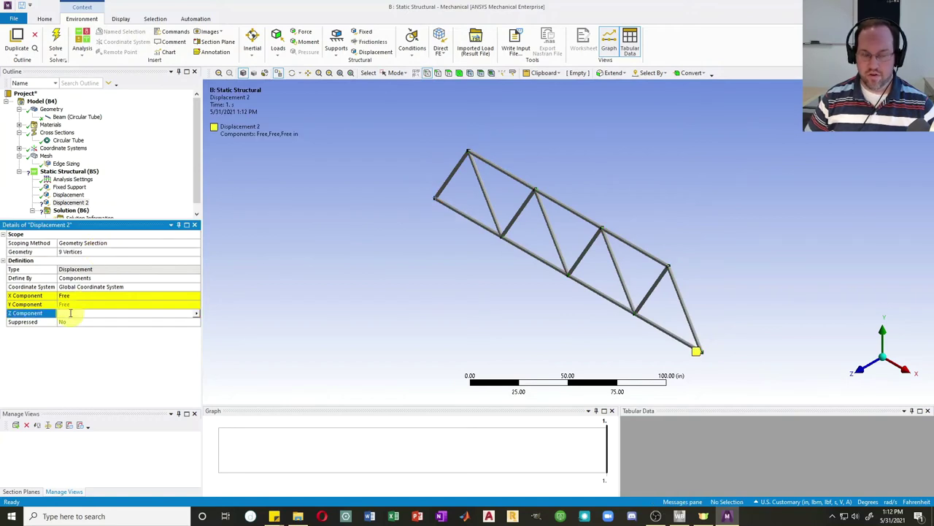
text(0)
key(Return)
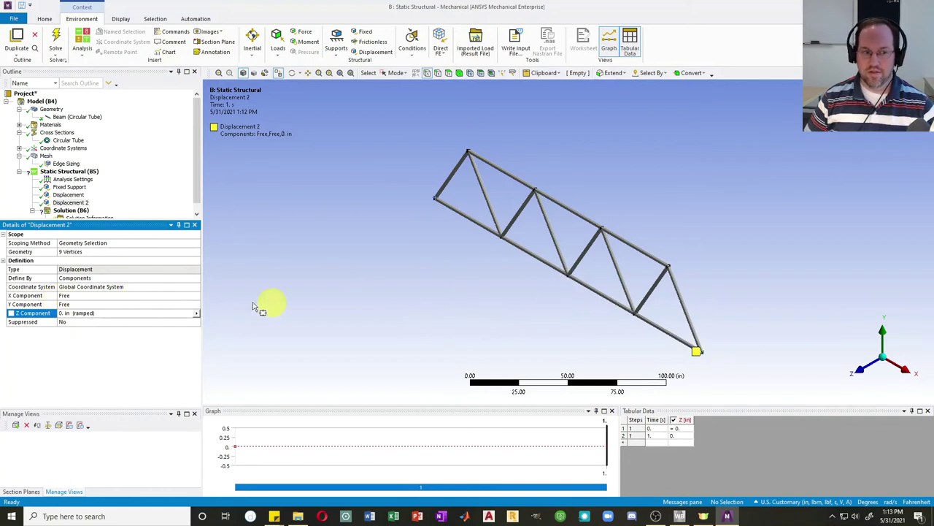
Add a force load scoped to the three interior joints of the truss's lower chord.
click(867, 368)
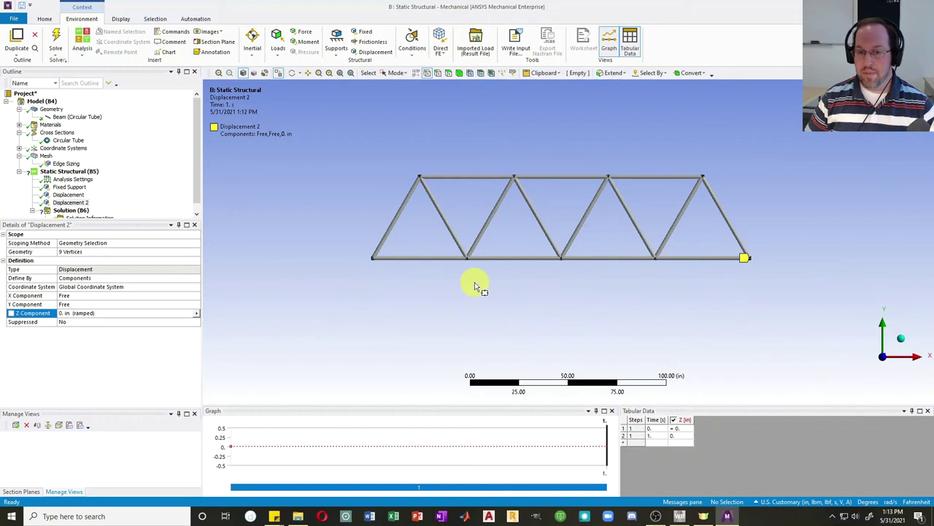
click(302, 32)
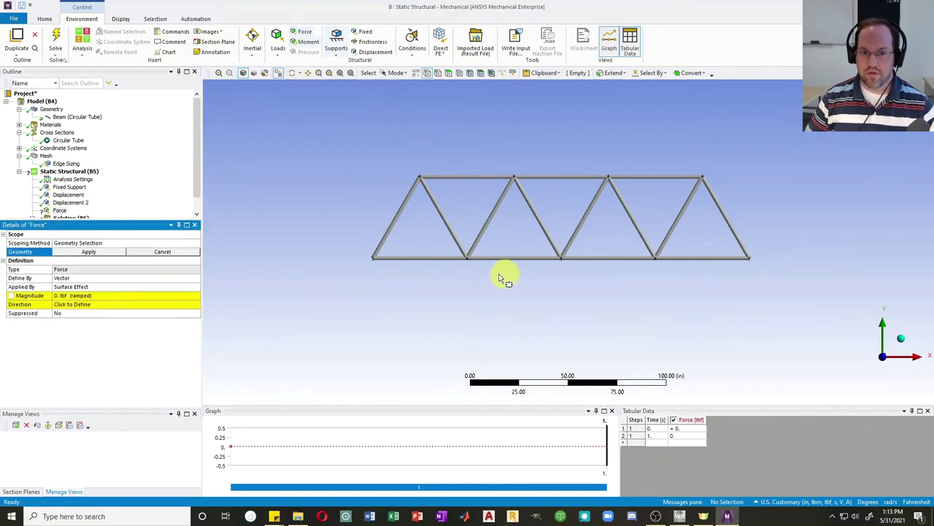
drag(438, 248, 678, 312)
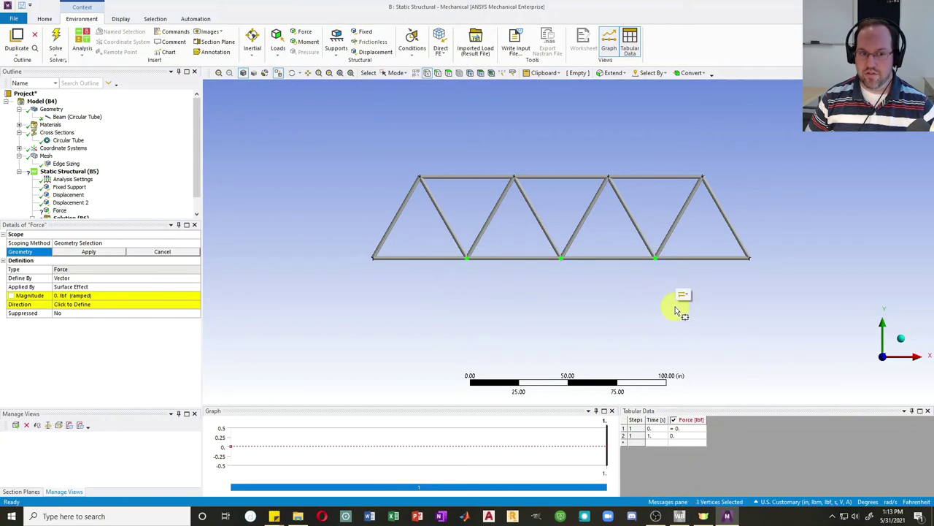
click(81, 251)
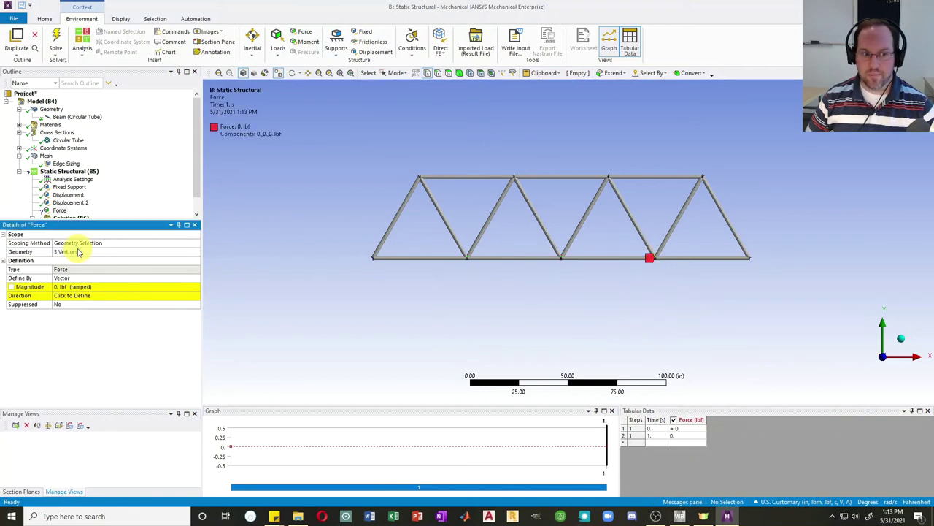
Define the force by Components with a Y component of -30000 lbf and solve the static structural analysis.
click(101, 279)
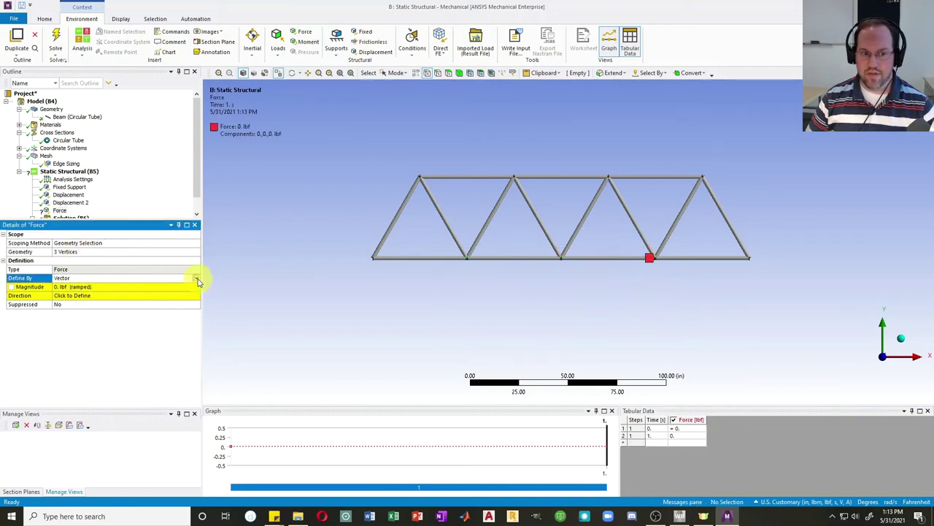
click(196, 279)
click(73, 295)
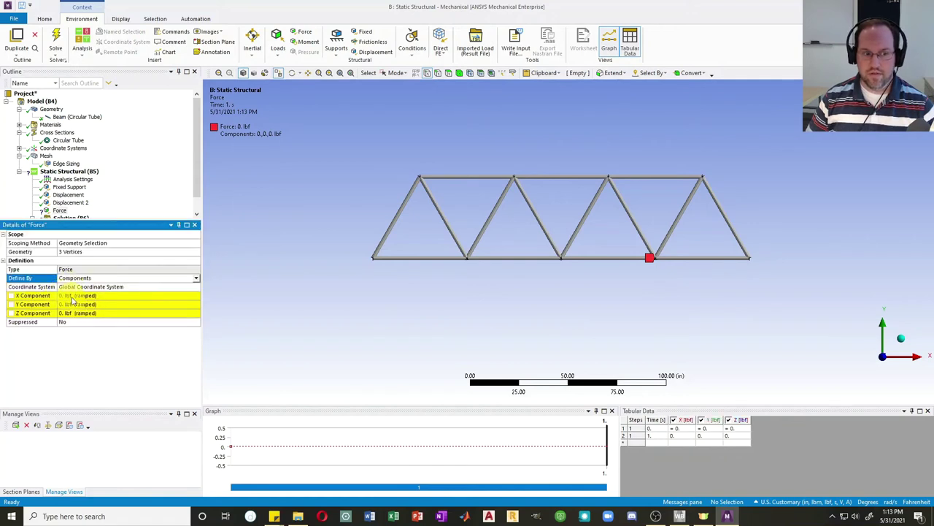
click(73, 305)
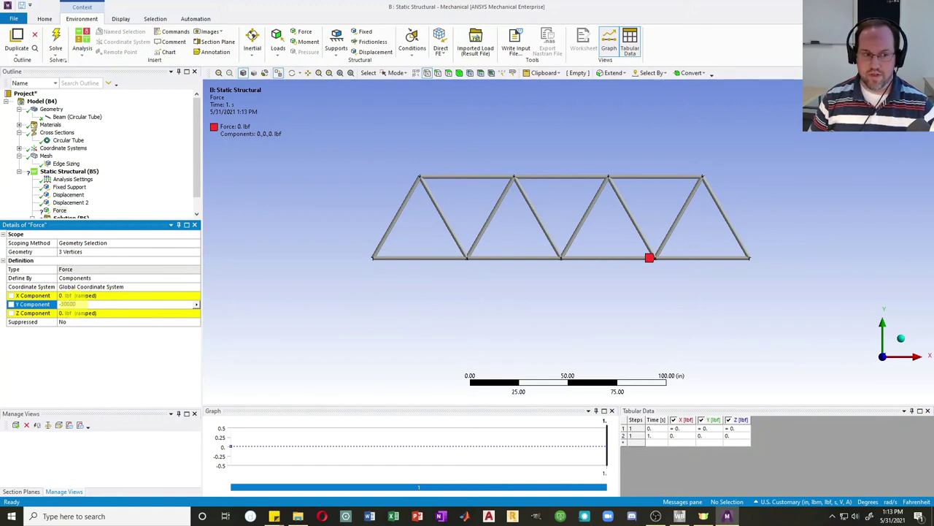
key(Return)
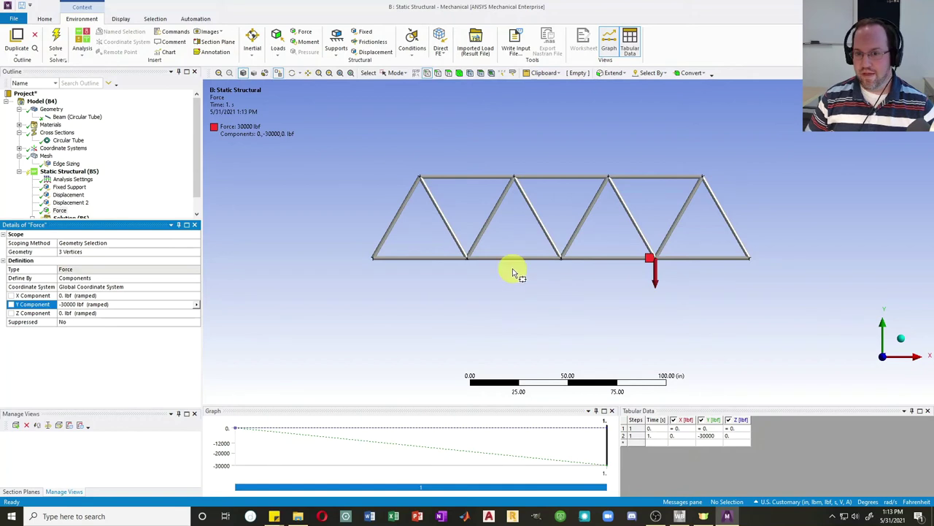
click(55, 38)
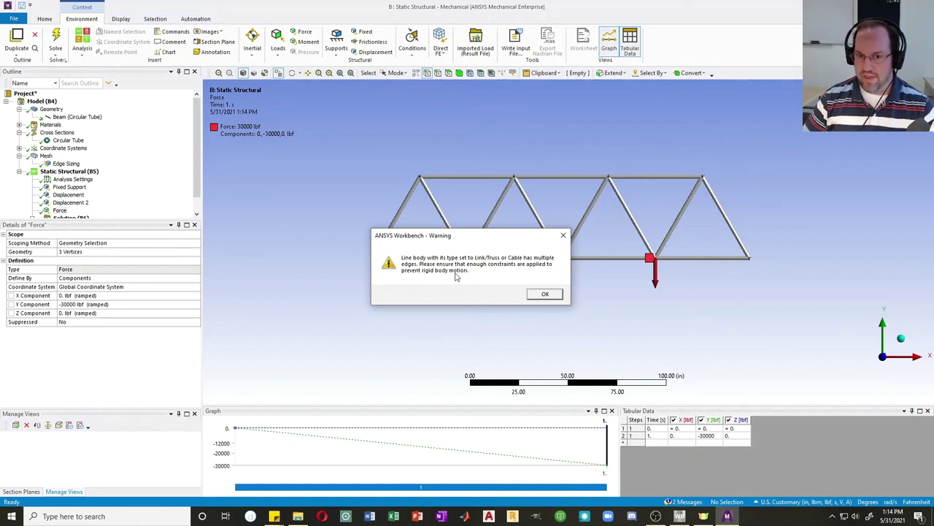
click(544, 295)
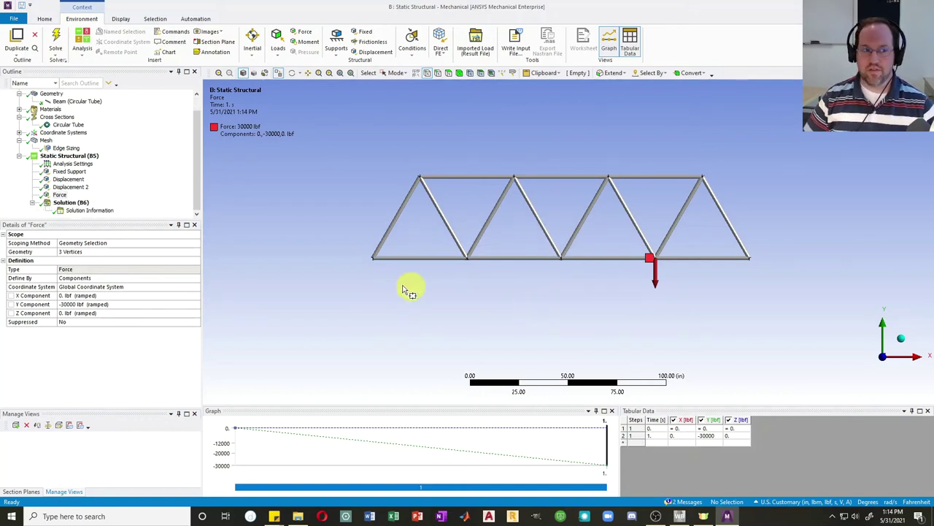
Add a Total Deformation result and an Axial Force beam result to the solution and evaluate them.
click(71, 202)
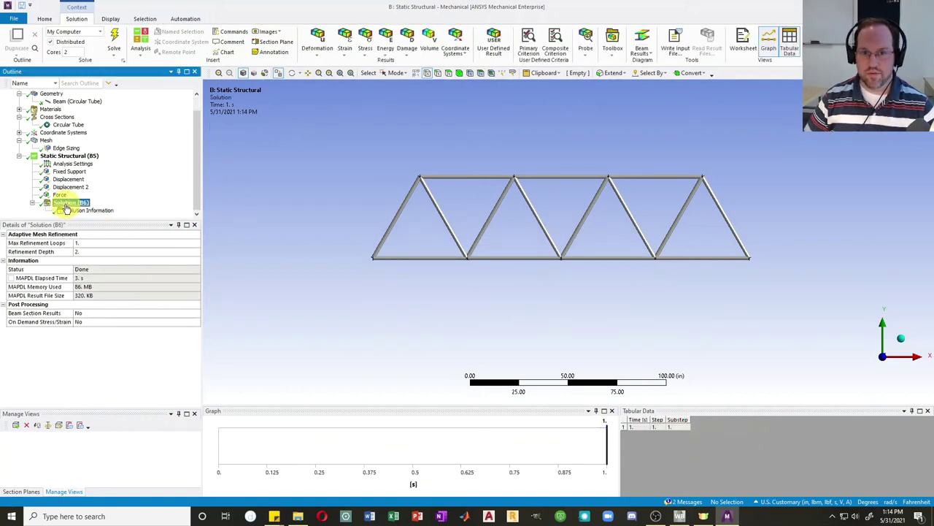
click(317, 43)
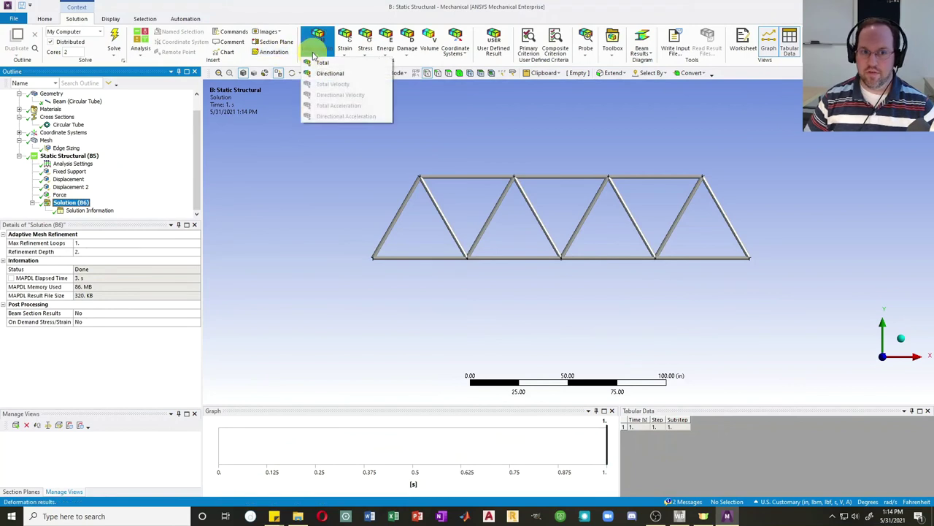
click(321, 63)
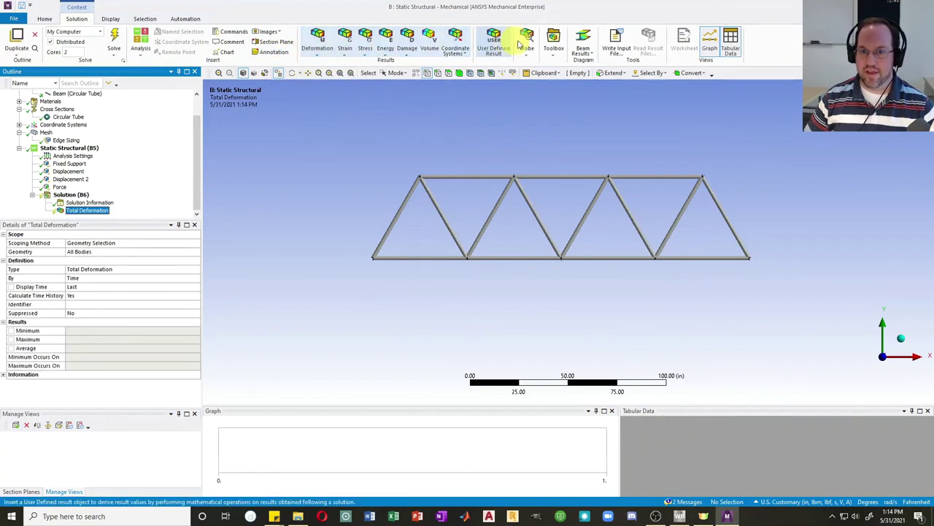
click(587, 51)
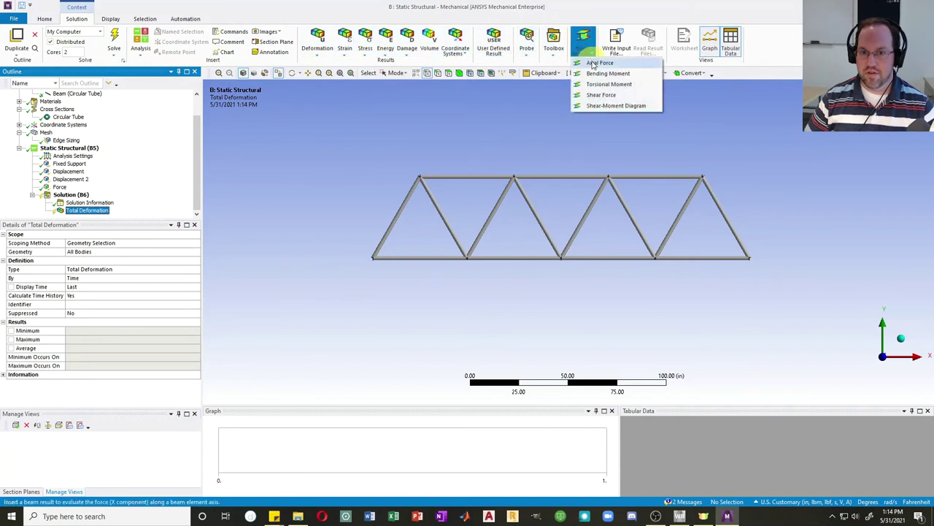
click(600, 64)
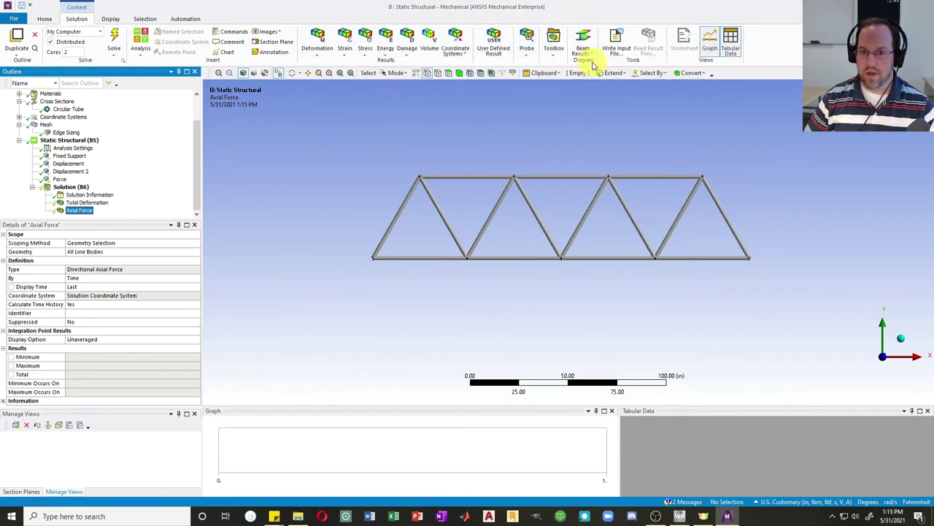
click(115, 38)
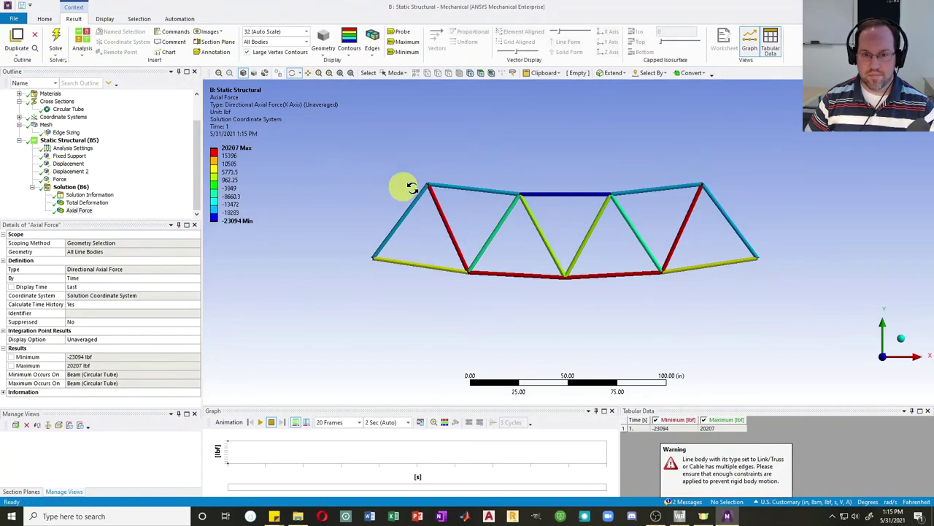
Review the Axial Force result and display Total Deformation with the undeformed wireframe overlaid.
click(79, 211)
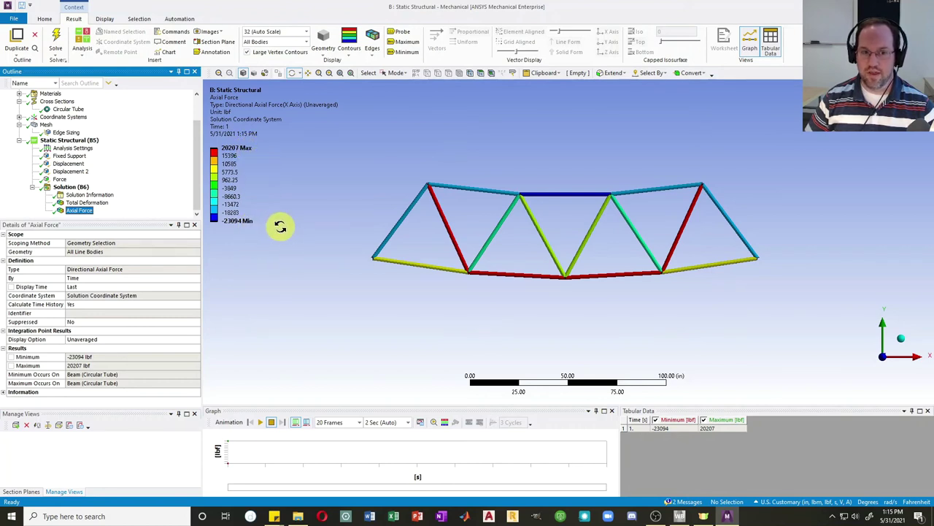
click(87, 202)
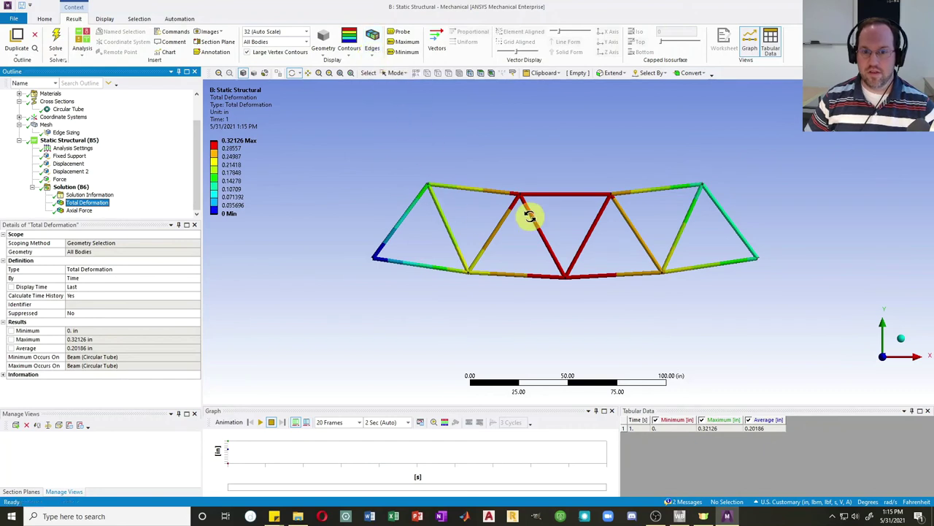
click(373, 51)
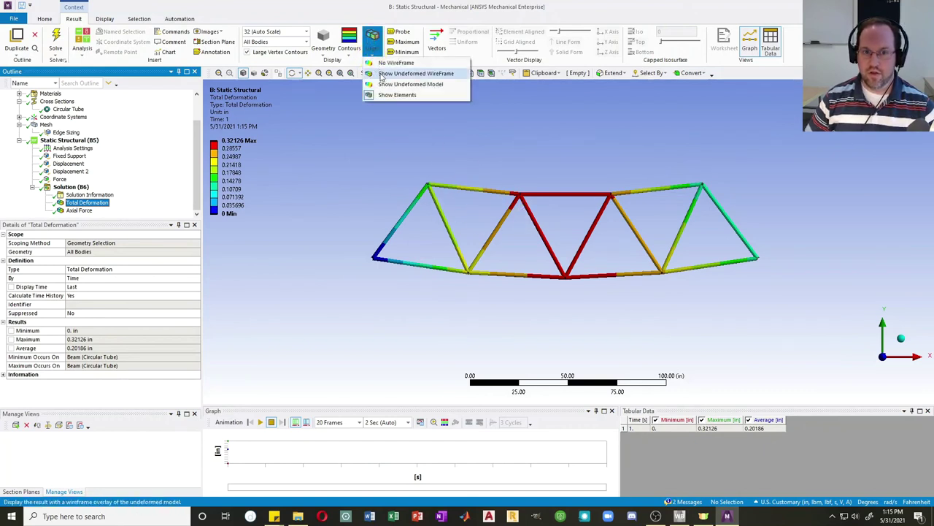
click(381, 74)
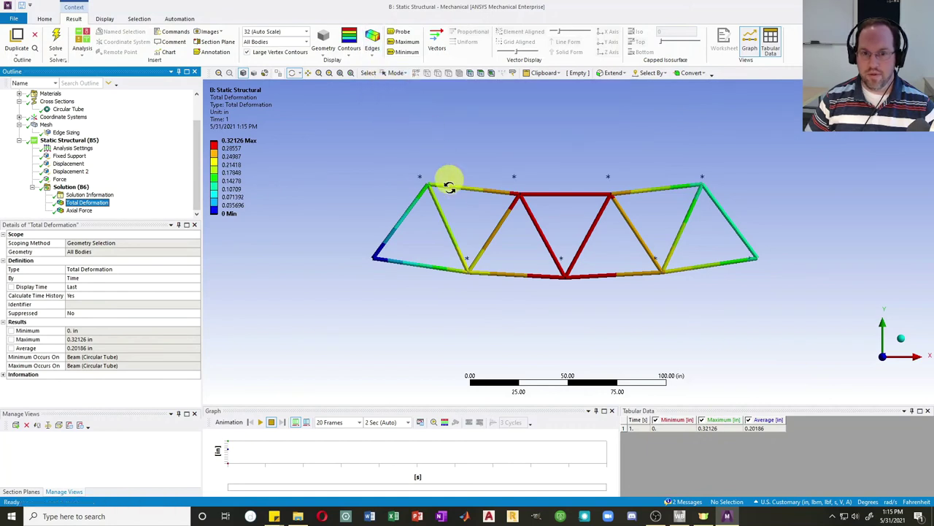
scroll(568, 219, up, 3)
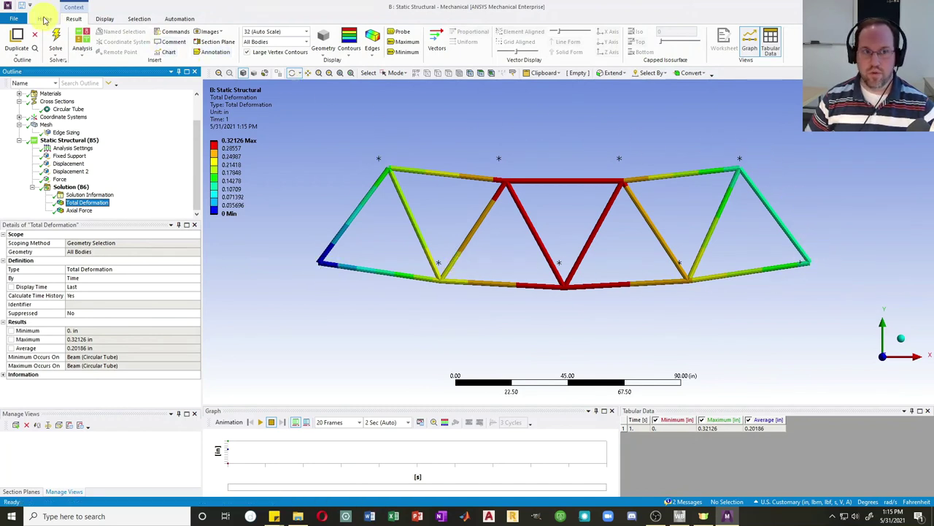
Switch off the thick shells and beams display to compare deformed and undeformed shapes, and restore the thick display.
click(105, 20)
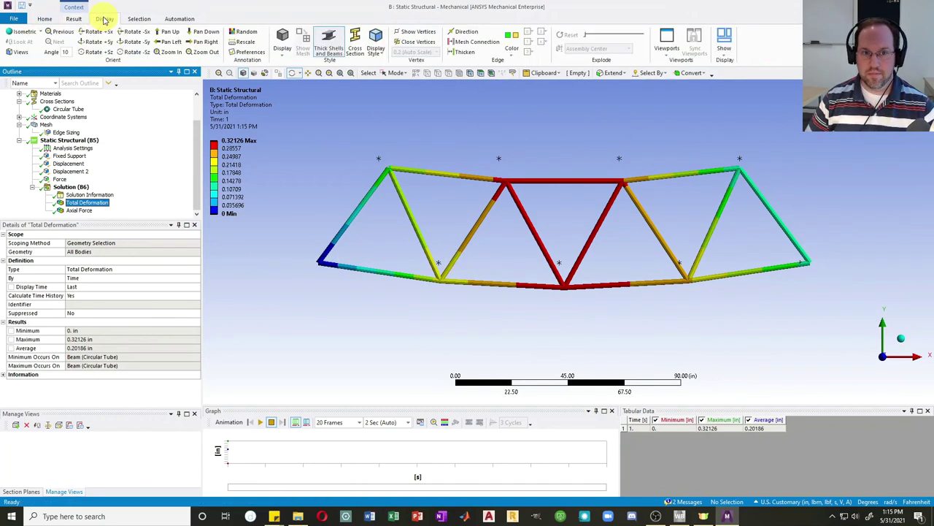
click(328, 40)
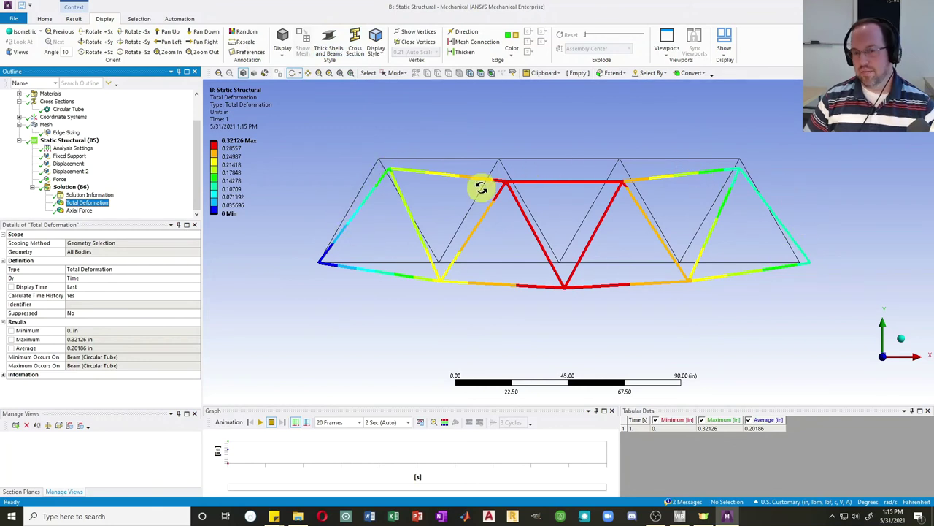
click(330, 45)
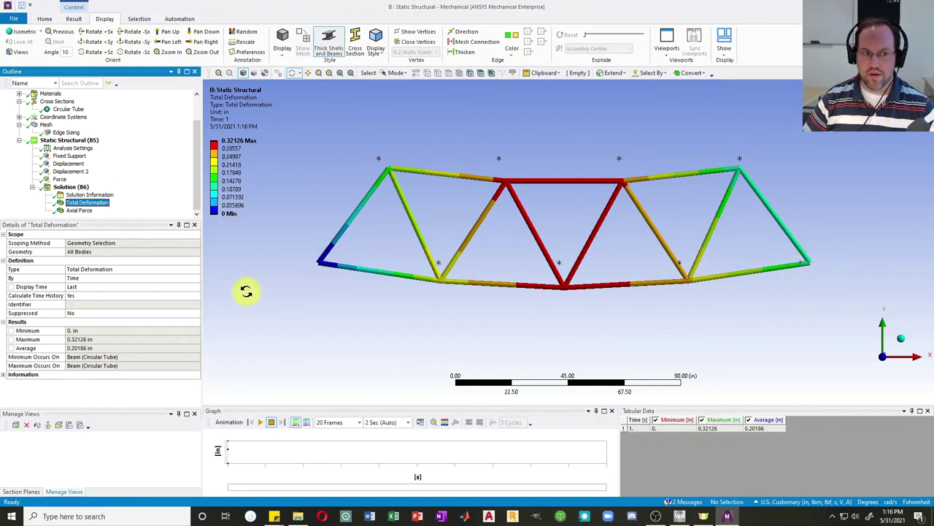
Add a Force Reaction probe to the solution with Fixed Support as its boundary condition.
click(65, 188)
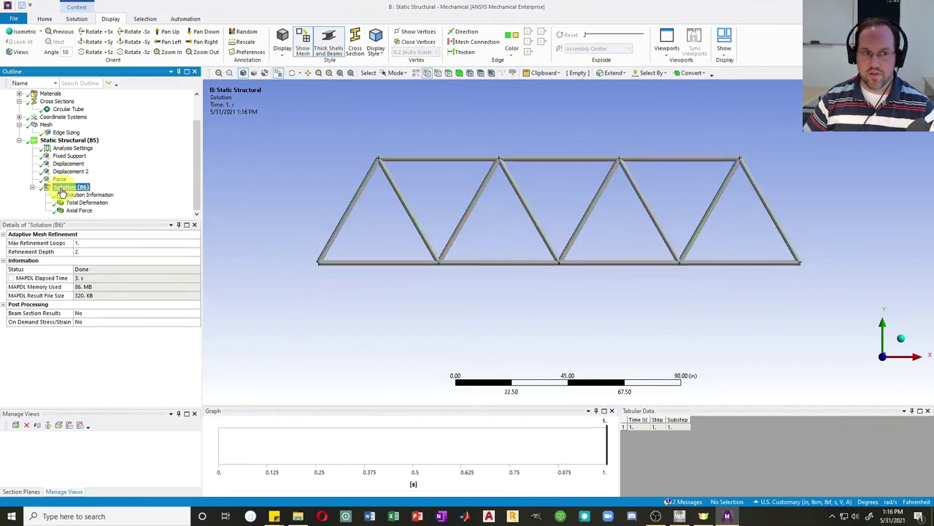
click(76, 19)
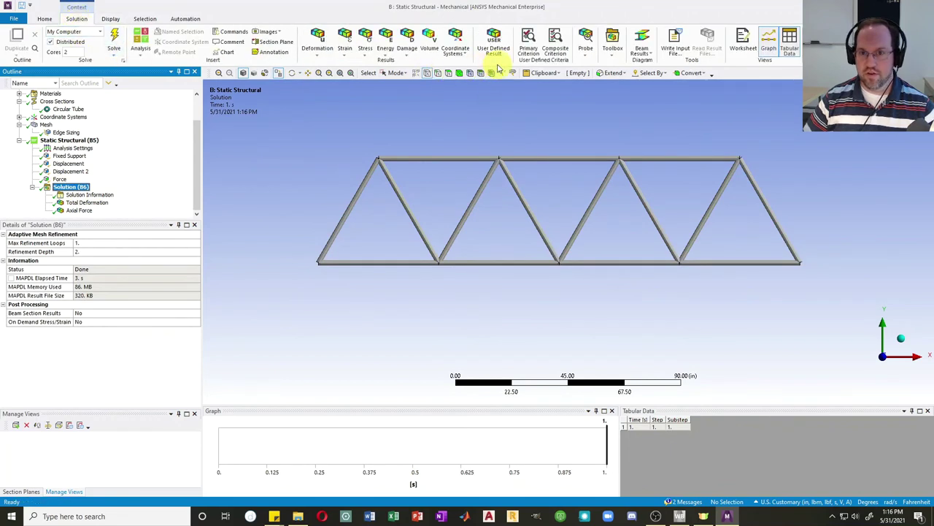
click(590, 52)
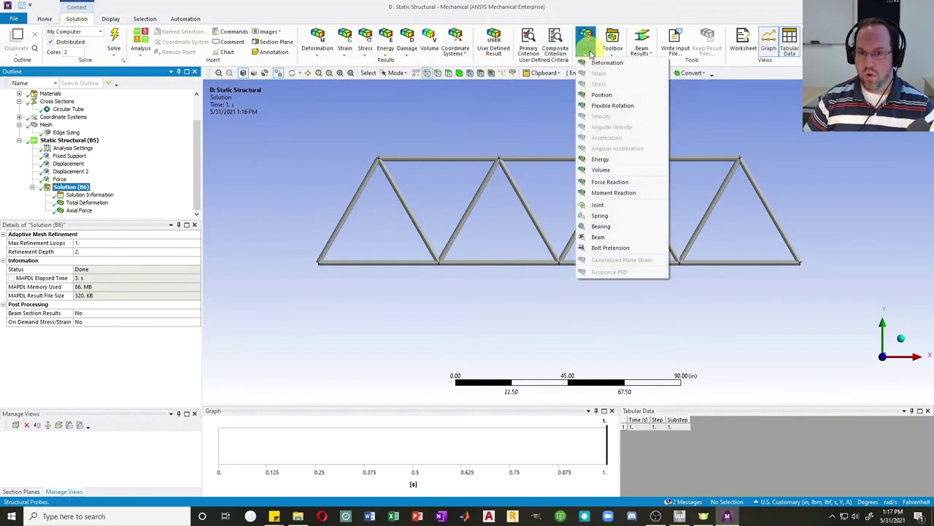
click(610, 182)
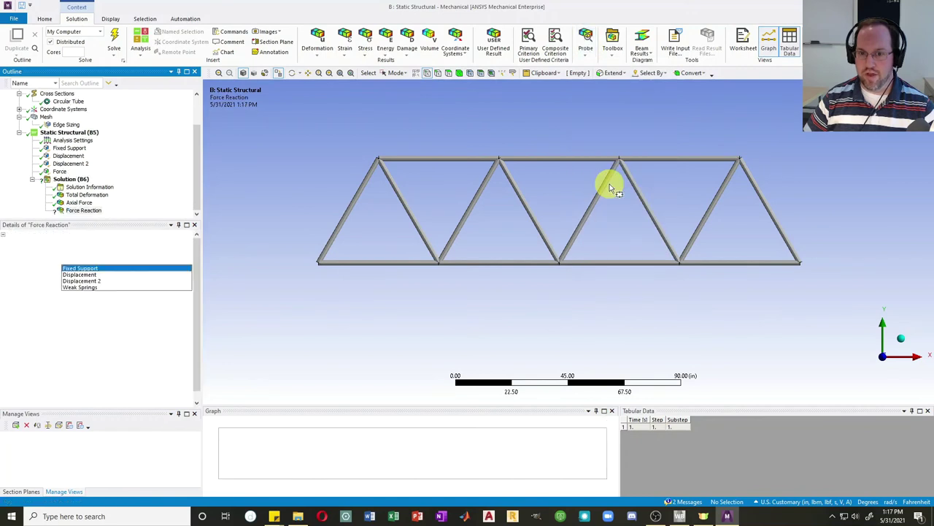
click(86, 268)
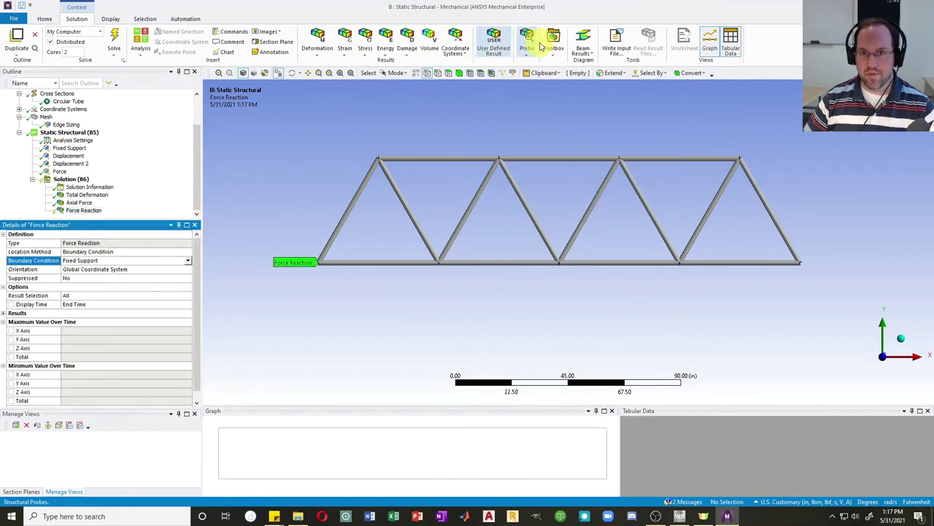
Add a second Force Reaction probe using the first Displacement support as its boundary condition.
click(581, 48)
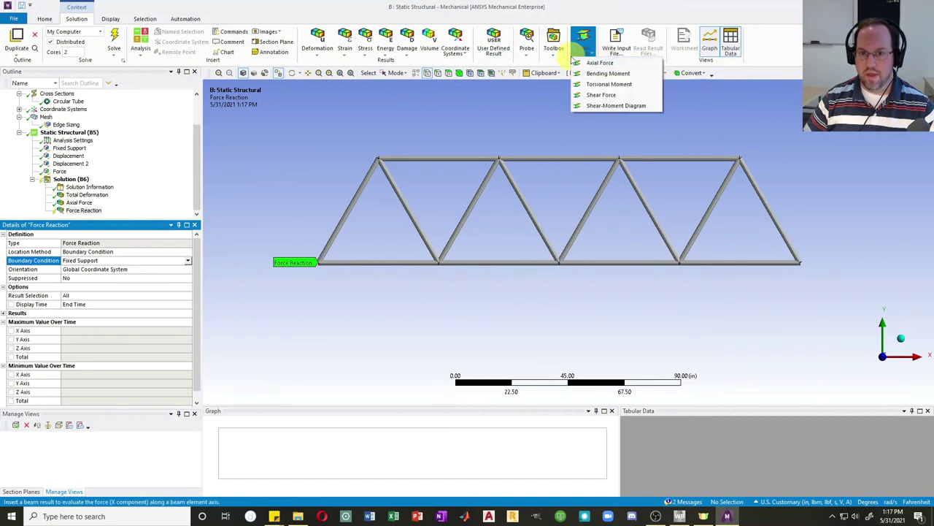
click(526, 42)
click(543, 188)
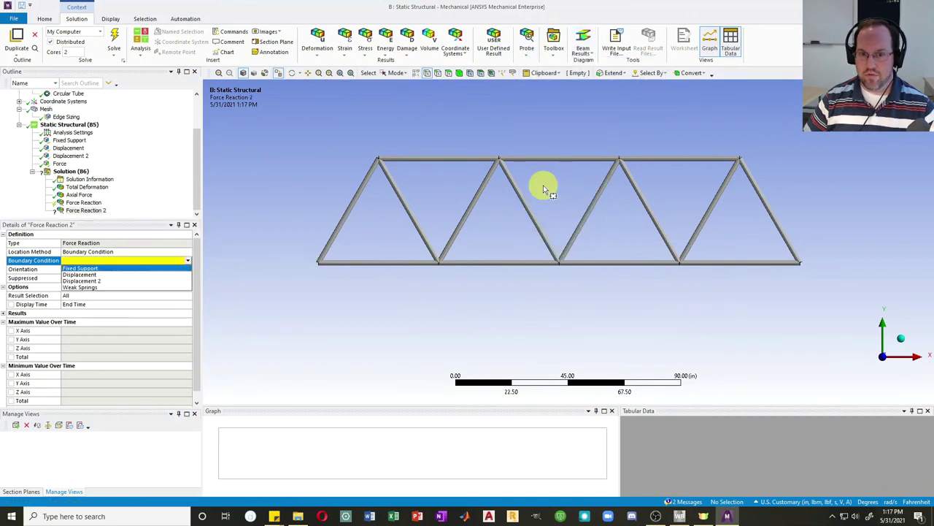
click(75, 275)
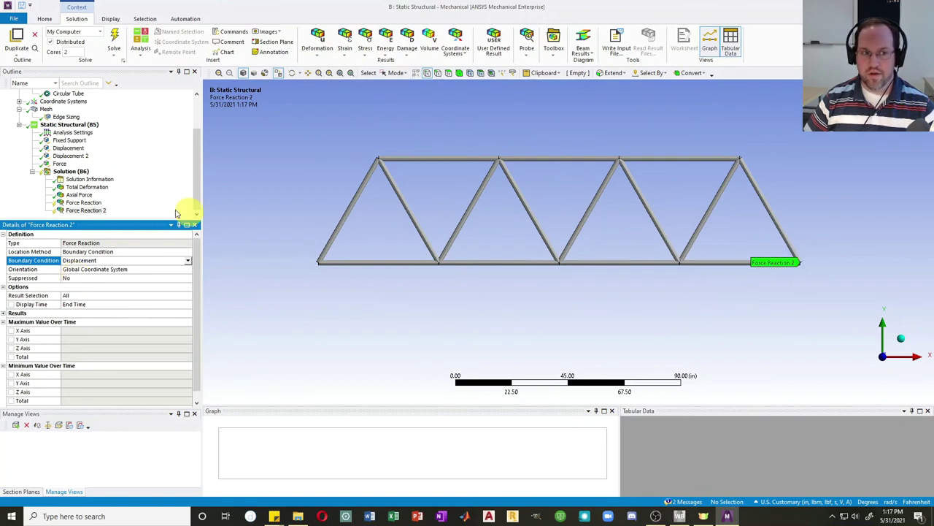
Evaluate the solution's new probes and examine the force reactions at the fixed support and the displacement support.
click(64, 156)
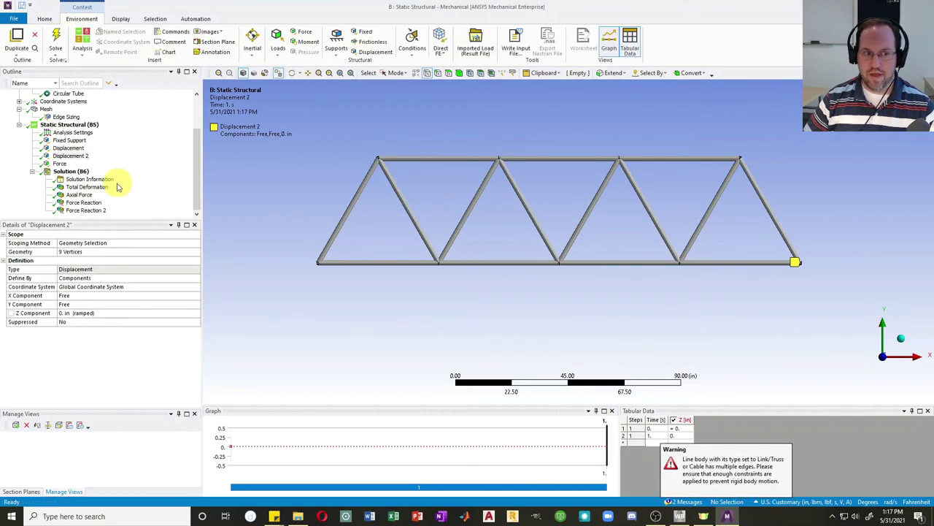
click(83, 203)
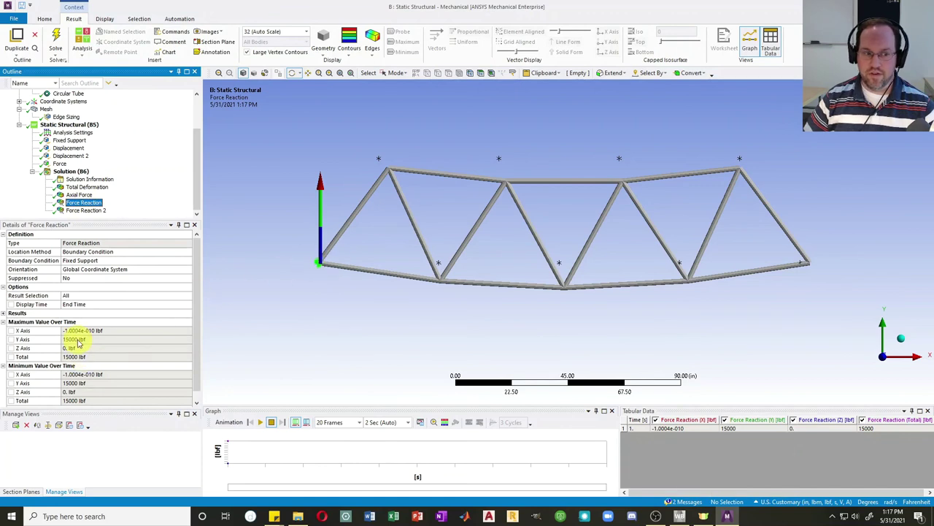
click(81, 210)
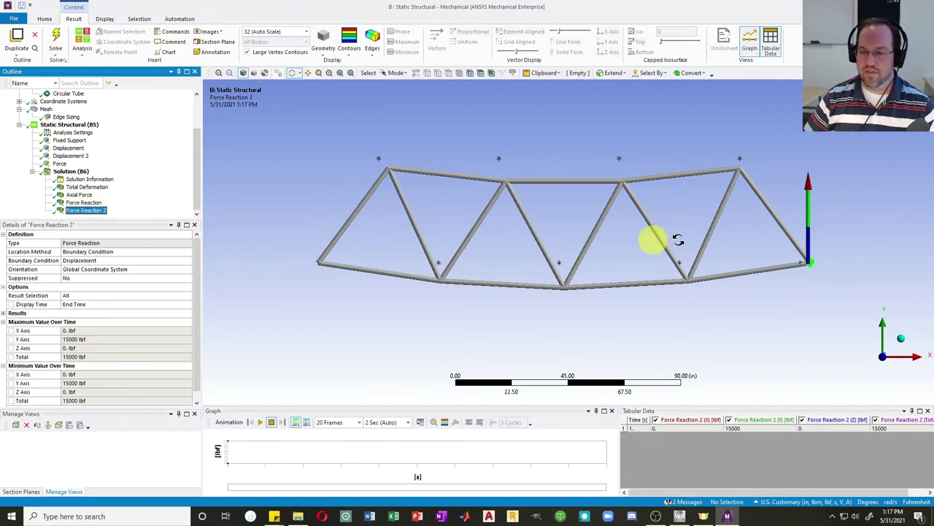
Check which stress and strain result types are available for the solution.
click(71, 172)
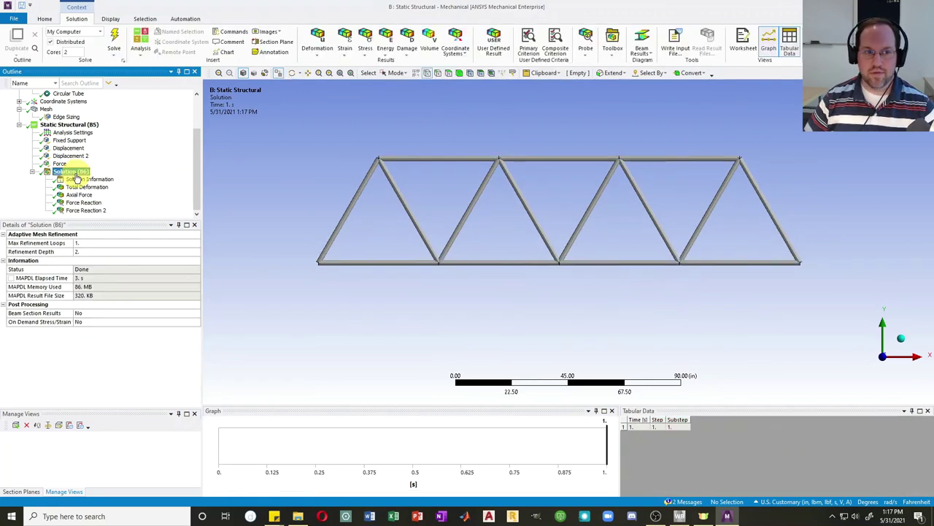
click(365, 57)
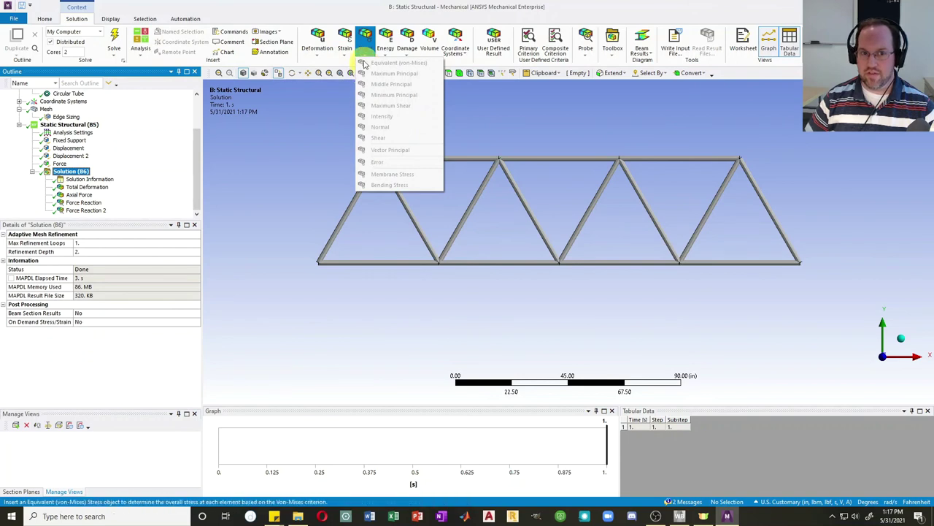
click(344, 57)
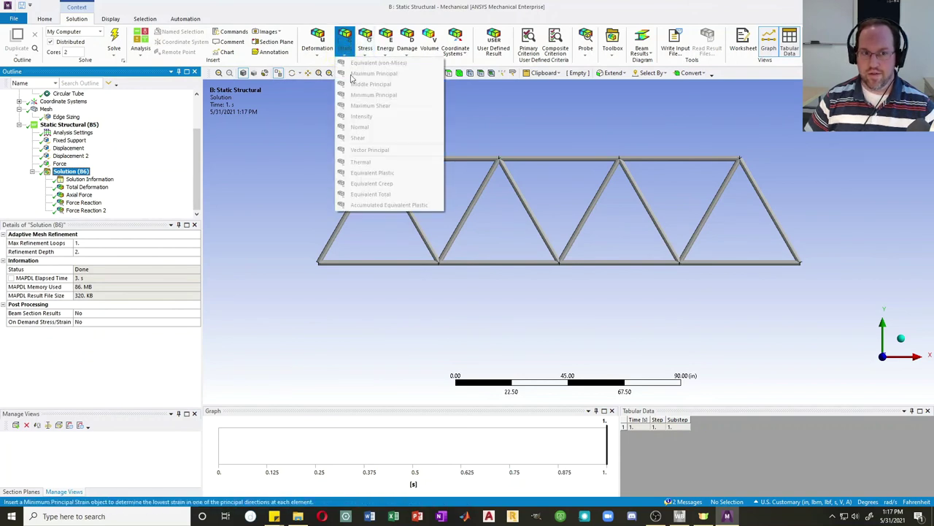
click(366, 55)
click(366, 55)
click(343, 55)
click(290, 148)
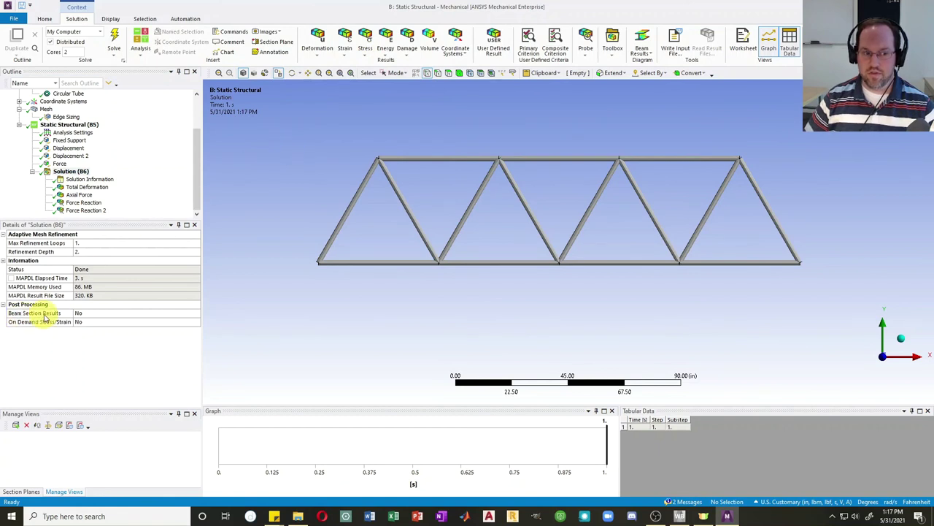
Set the solution's Beam Section Results option to Yes and solve the analysis again.
click(94, 313)
click(197, 315)
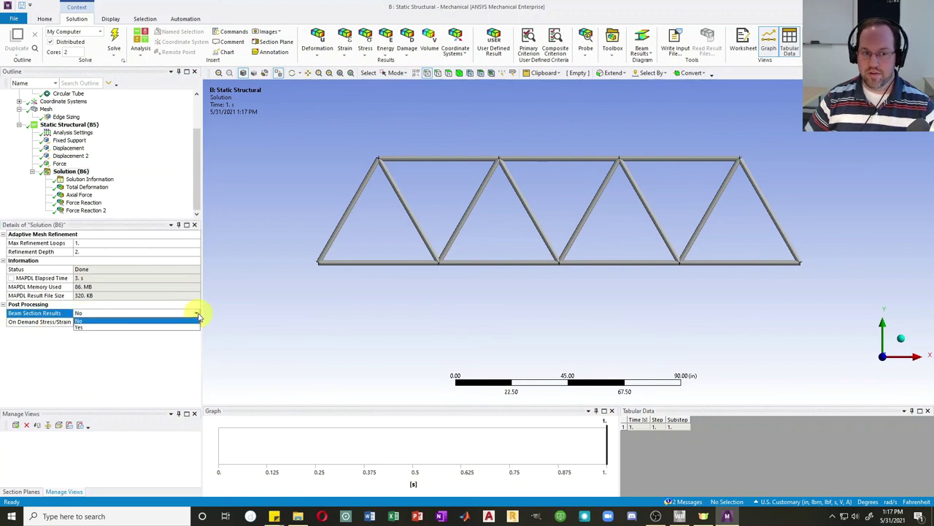
click(81, 328)
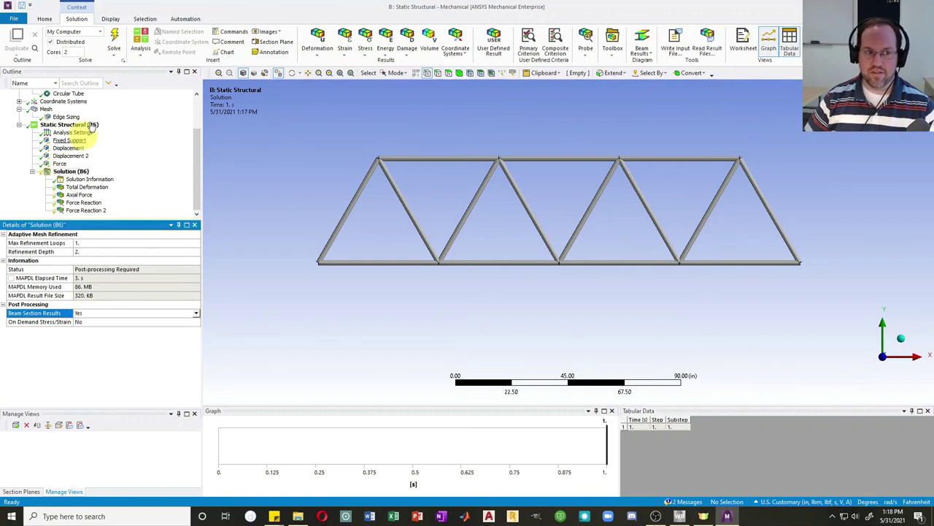
click(115, 38)
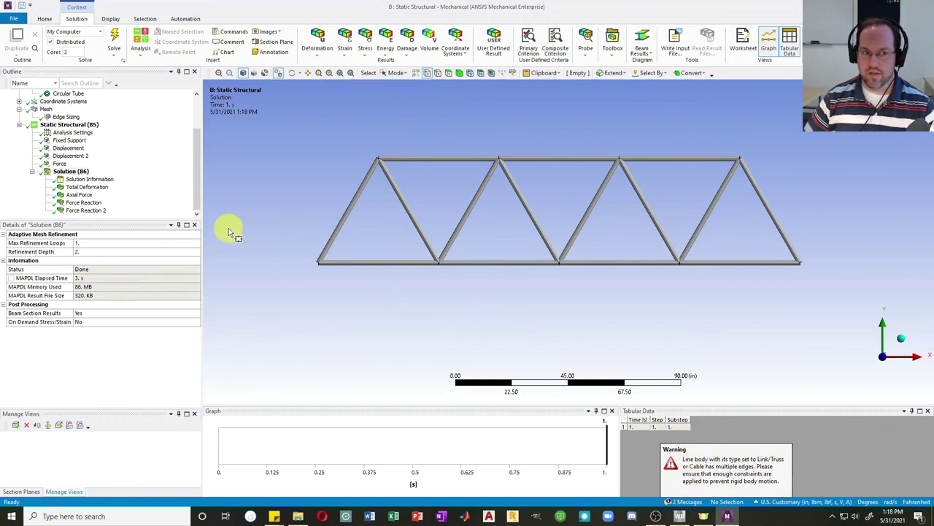
Add a Normal Stress result for all bodies along the X axis to the solution and evaluate it.
click(72, 171)
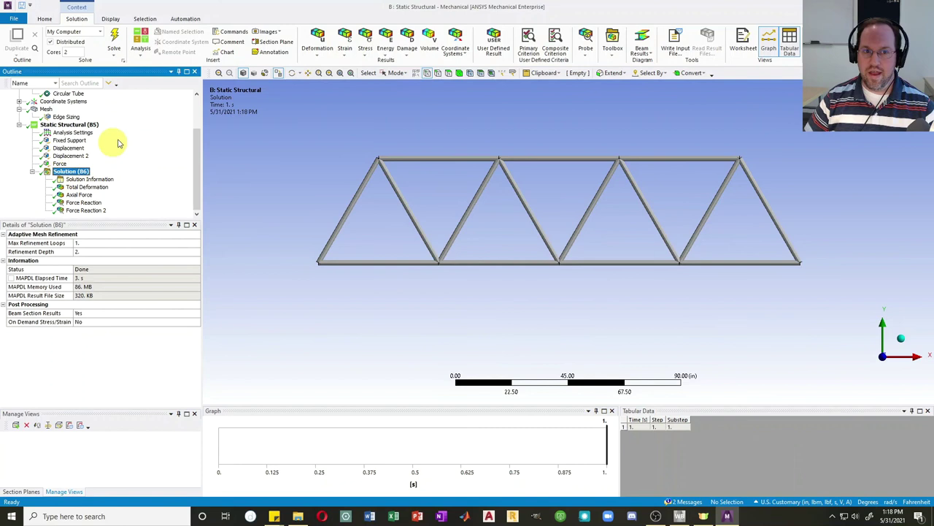
click(365, 52)
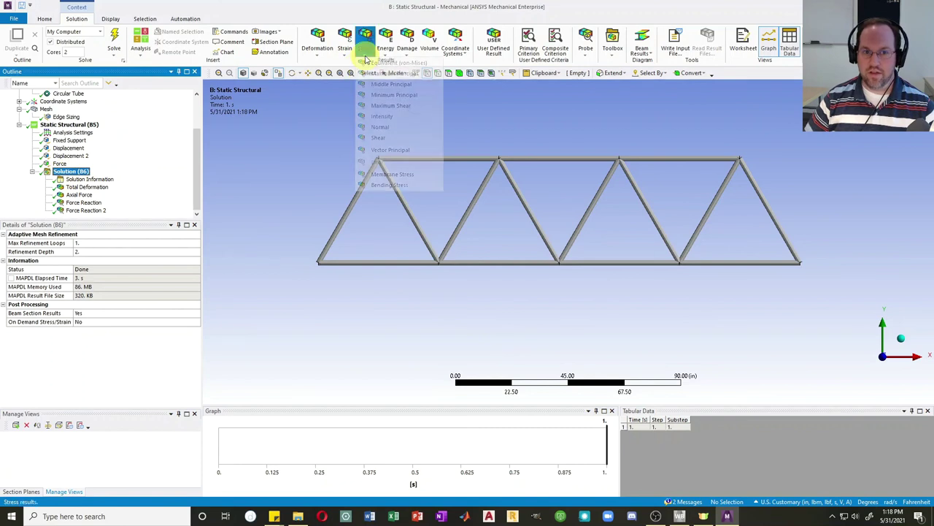
click(380, 128)
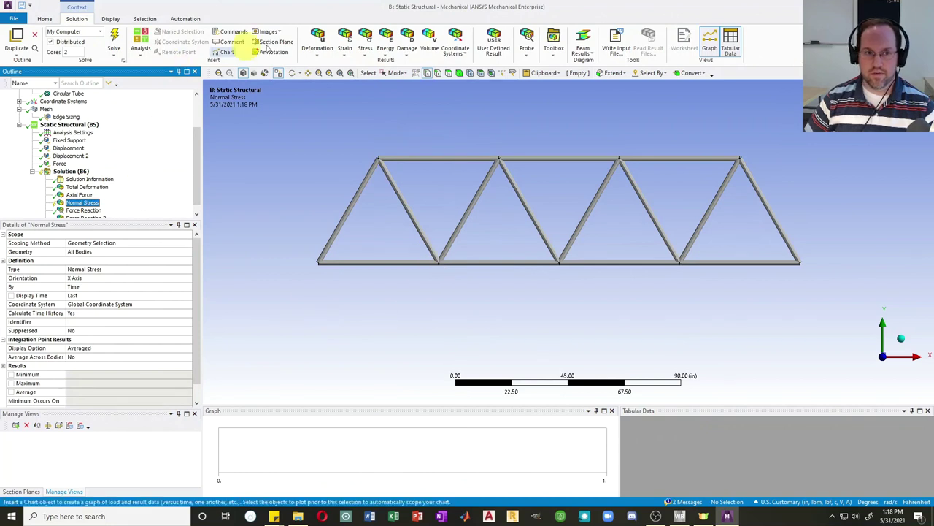
click(115, 36)
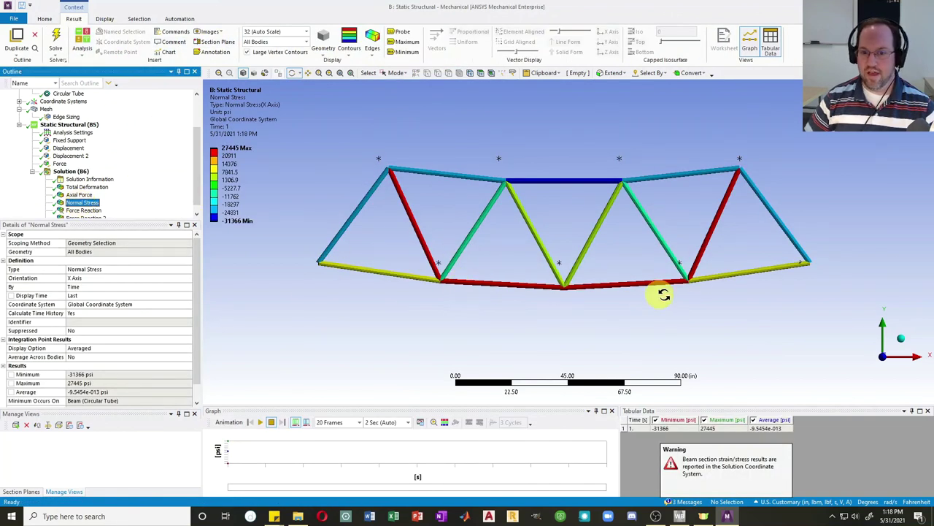
Compare the Axial Force and Normal Stress plots, and probe the normal stress along the truss members.
click(80, 196)
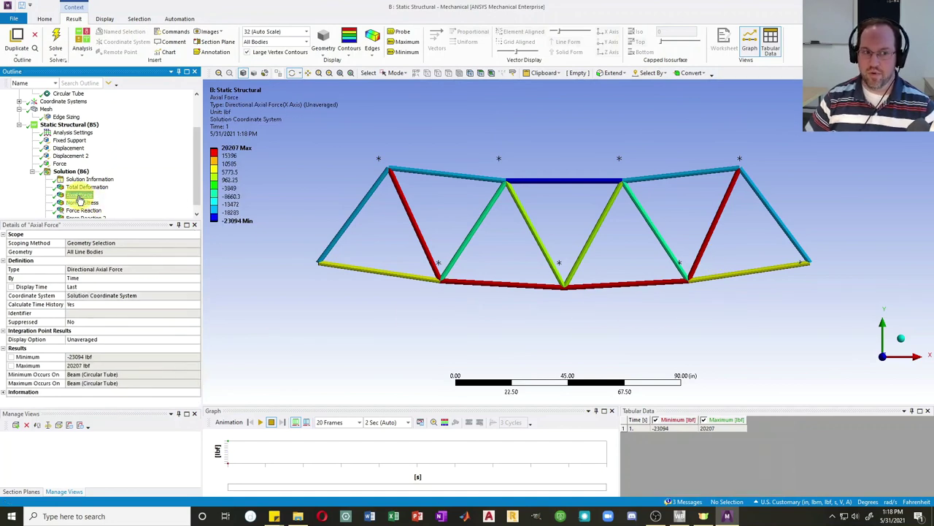
click(81, 202)
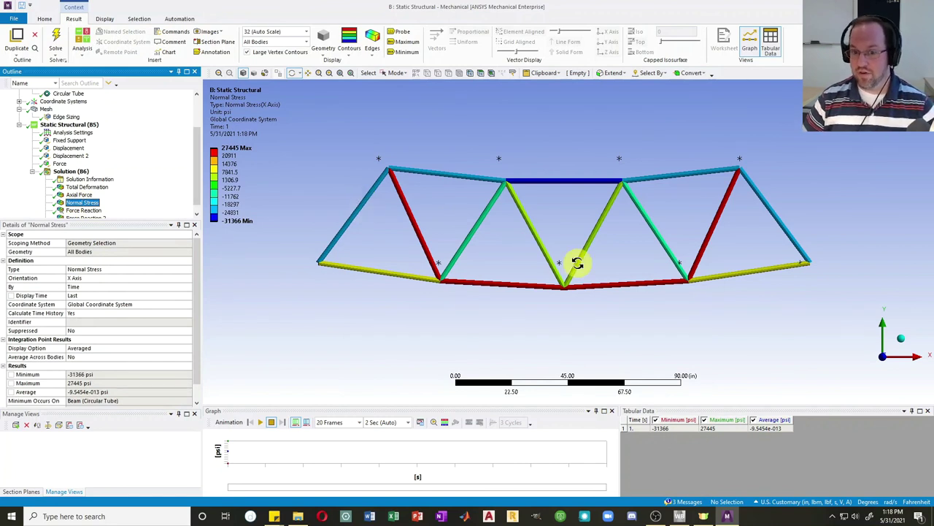
click(401, 31)
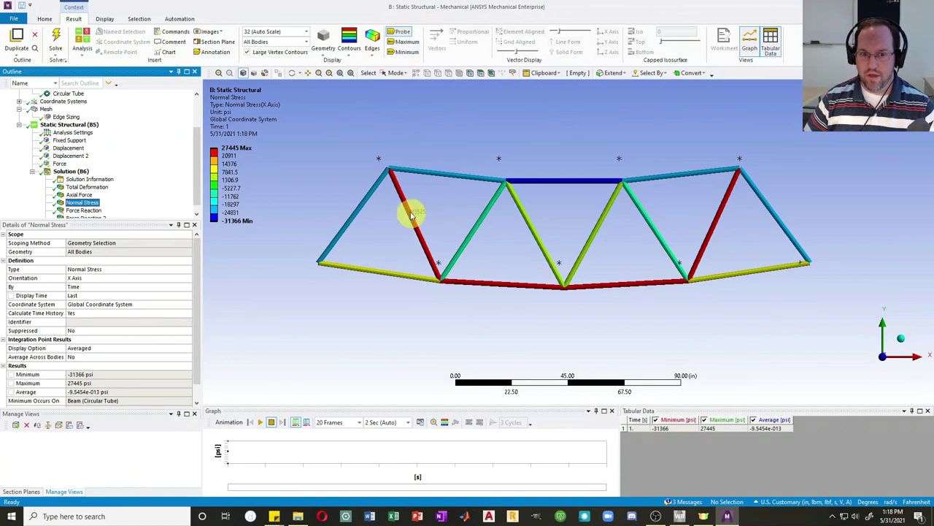
Place probe labels on the Axial Force plot for the two middle bottom chord members and the six interior diagonals.
click(80, 195)
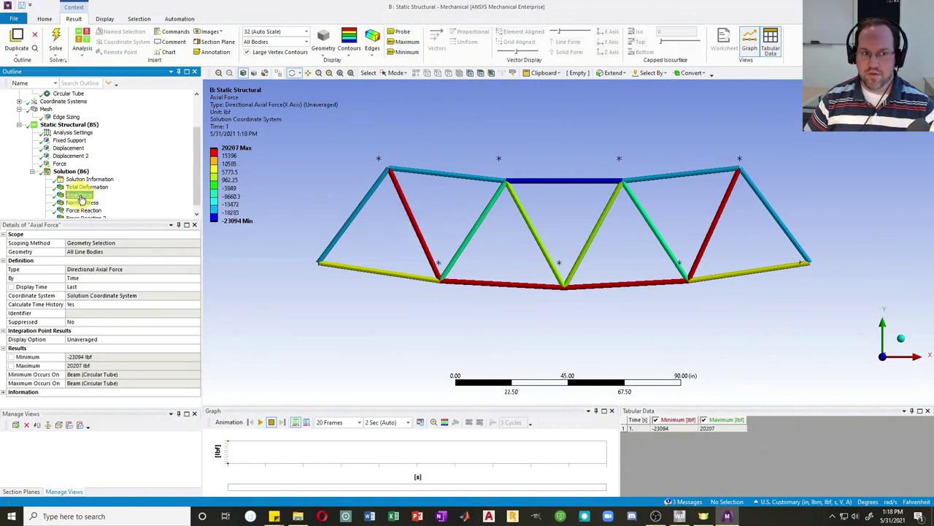
click(401, 32)
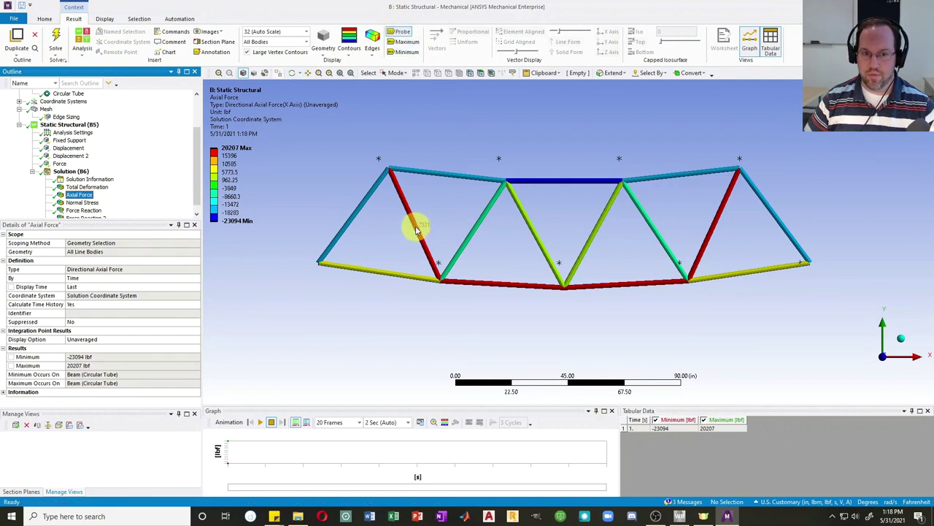
click(416, 231)
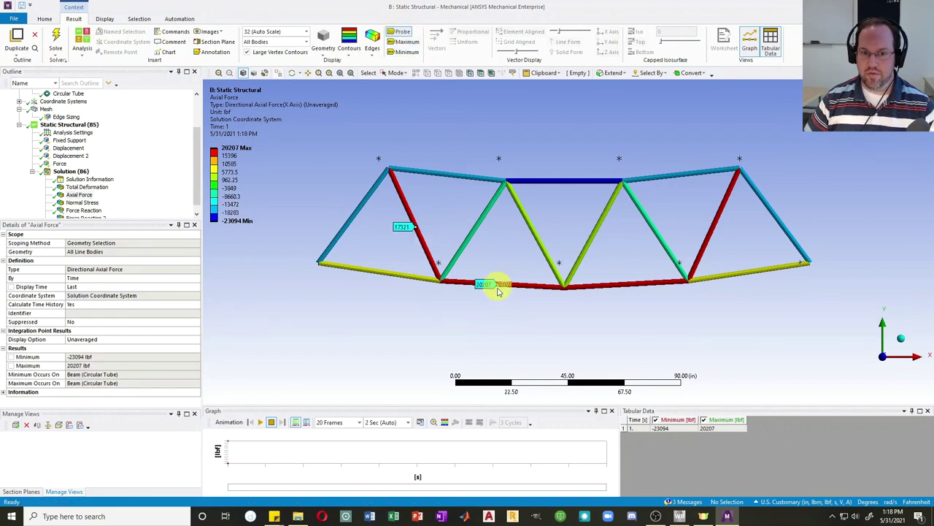
click(619, 284)
click(712, 231)
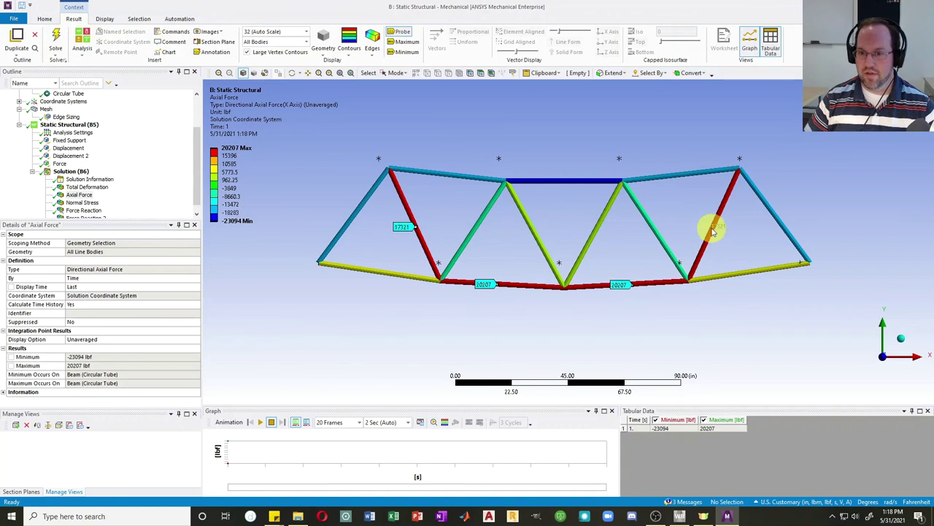
click(657, 231)
click(592, 241)
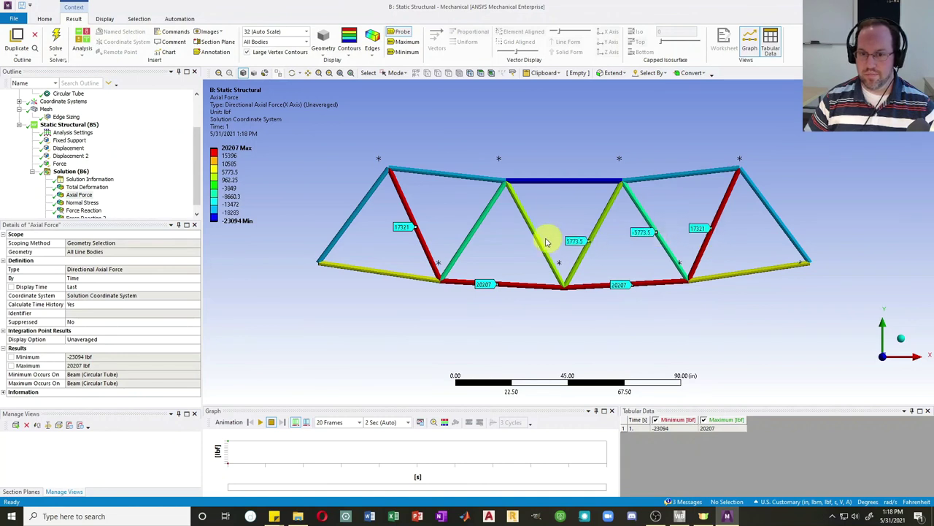
click(538, 241)
click(469, 244)
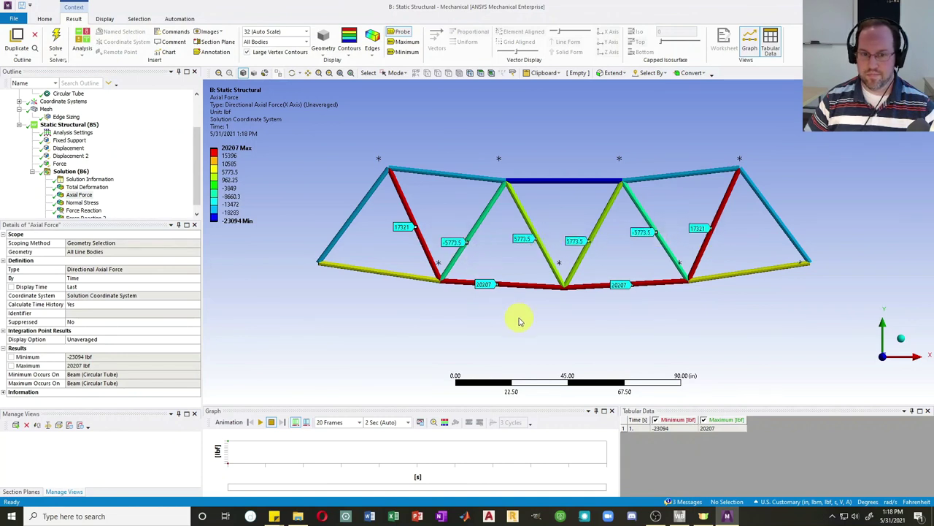